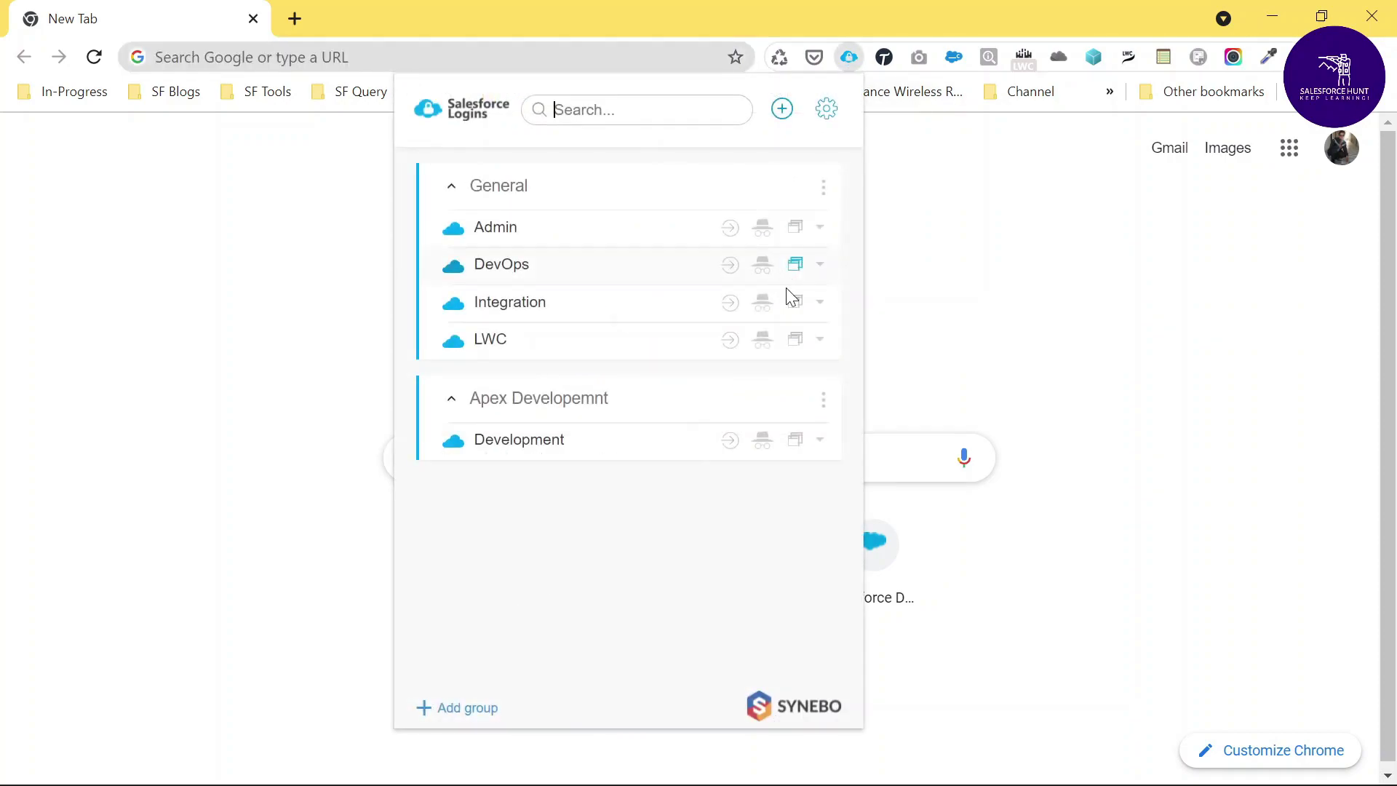
Log in to the Integration org with the emailed verification code, then block notifications and dismiss the MFA admin notice.
click(730, 303)
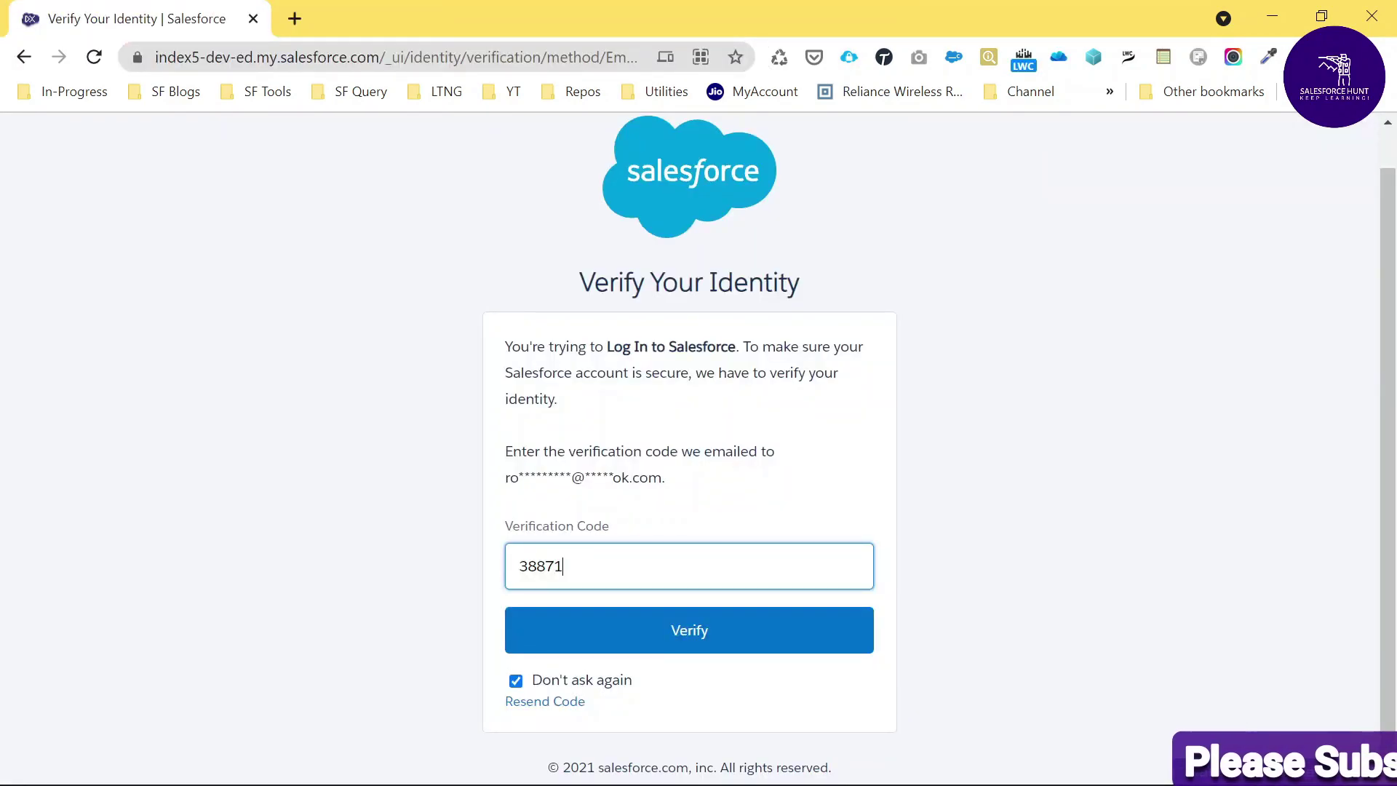
click(645, 640)
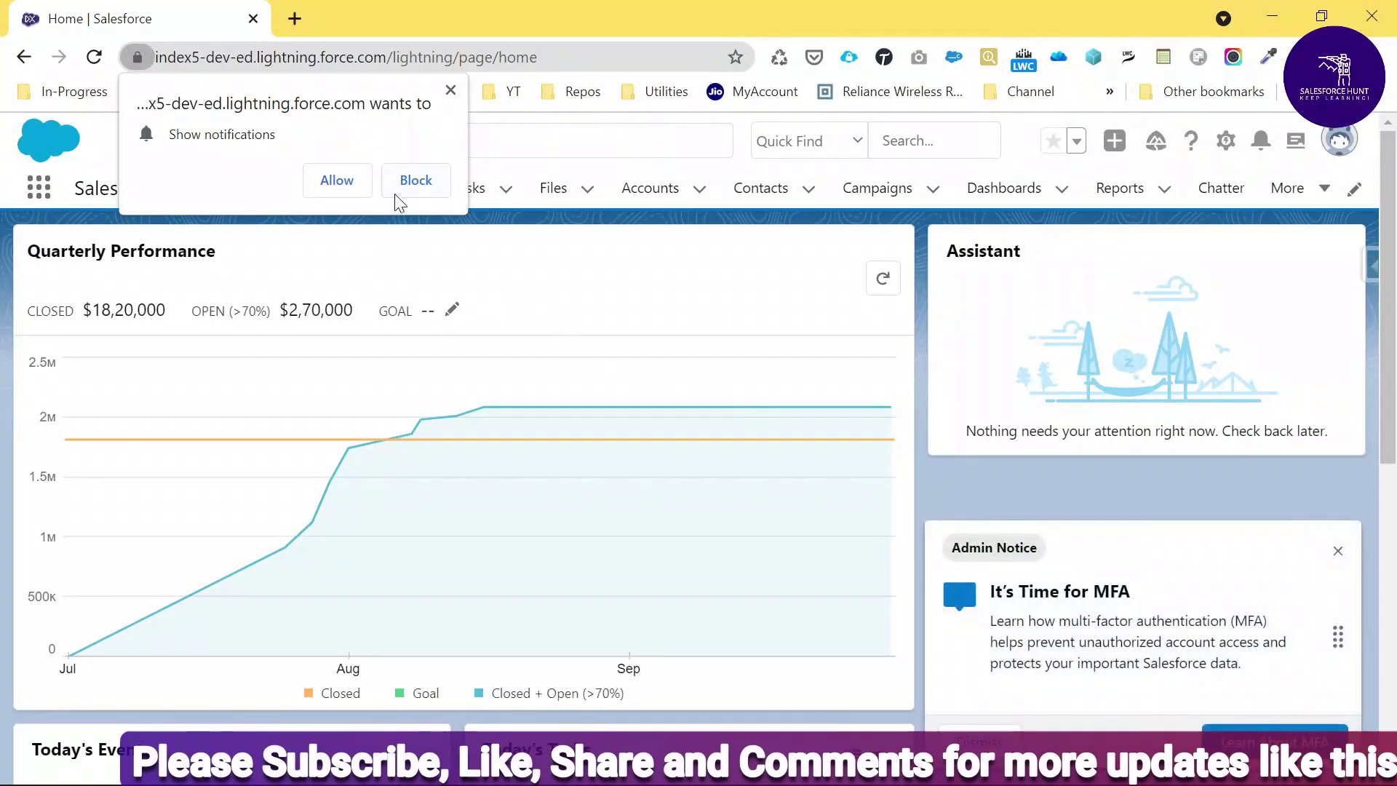
click(409, 180)
click(1337, 550)
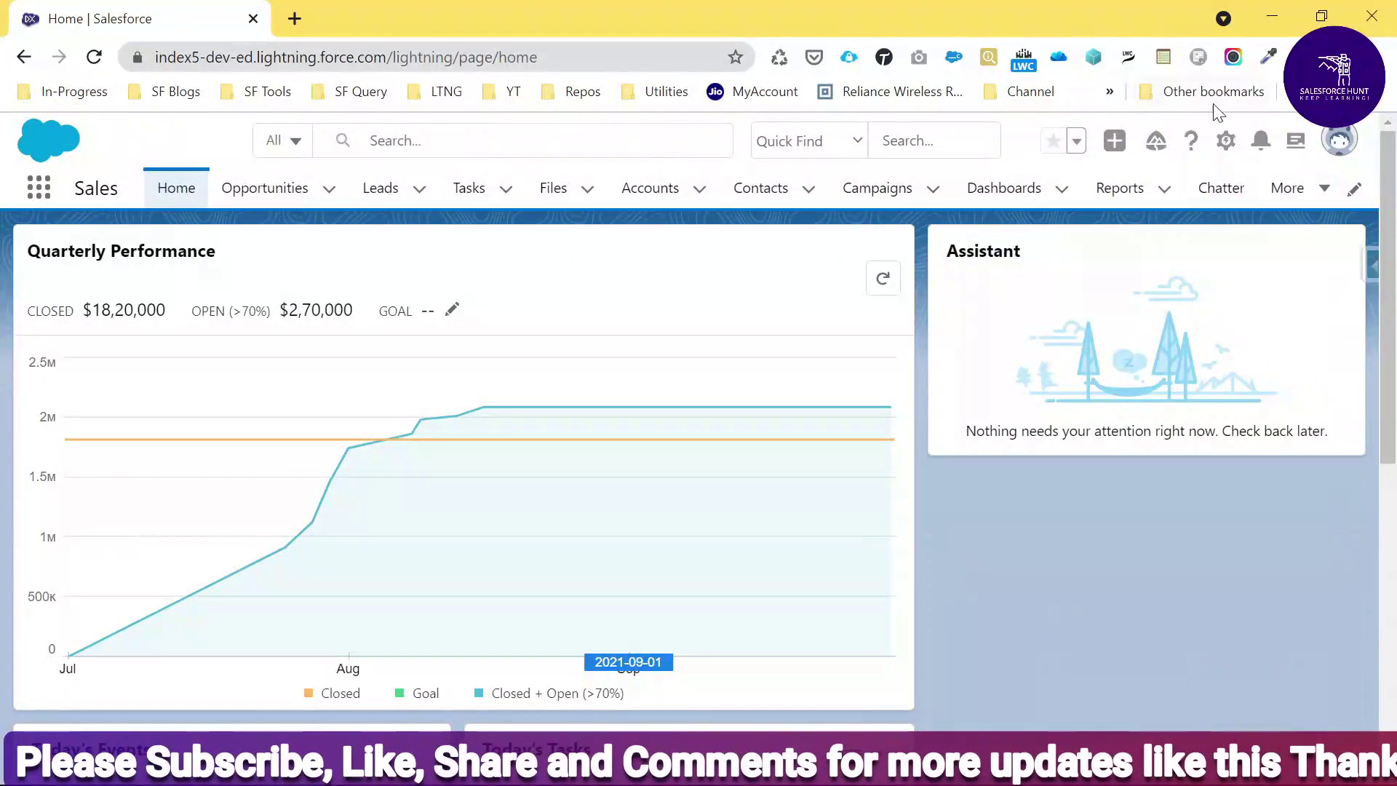
Go to Setup in the org and find the Auth. Providers page by searching for "auth".
click(1226, 140)
click(1153, 218)
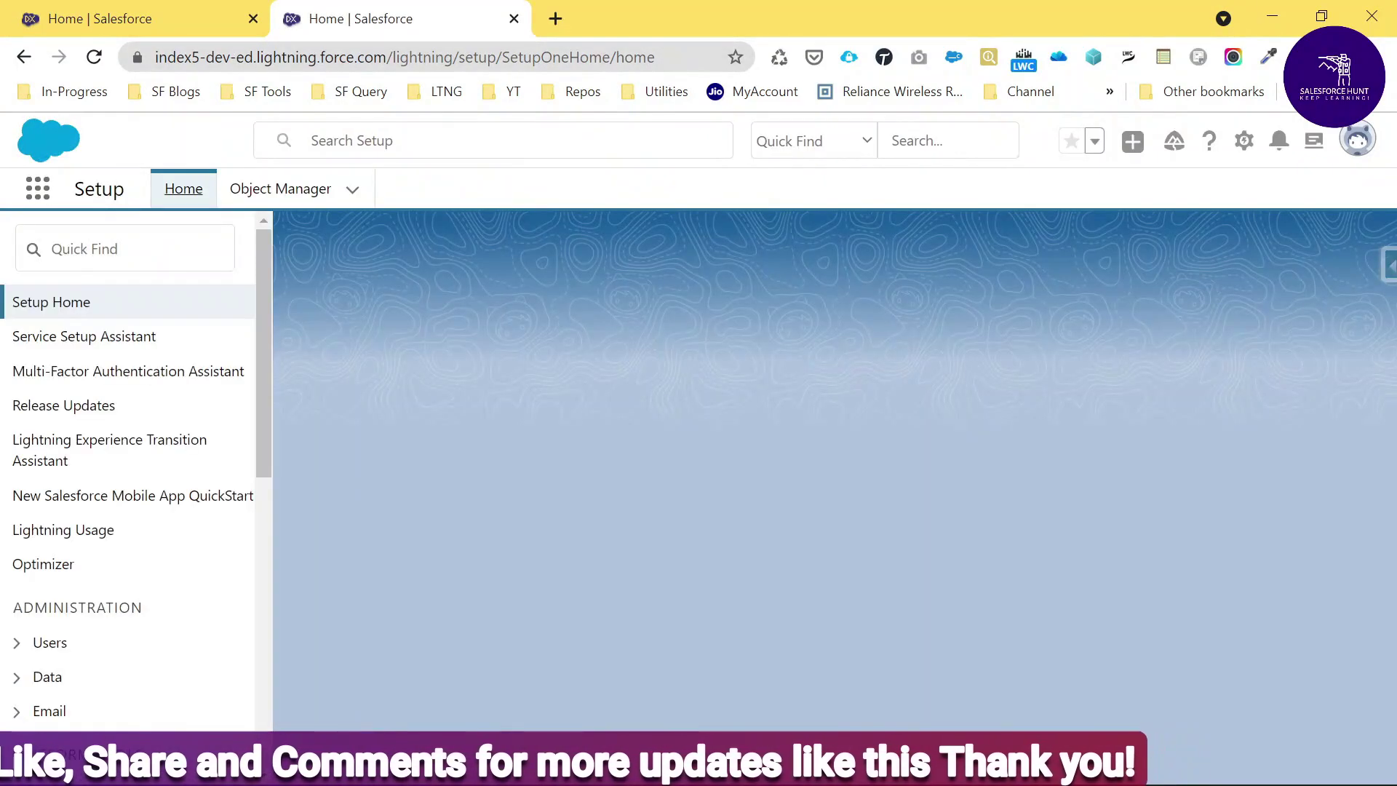
click(125, 249)
text(auth p)
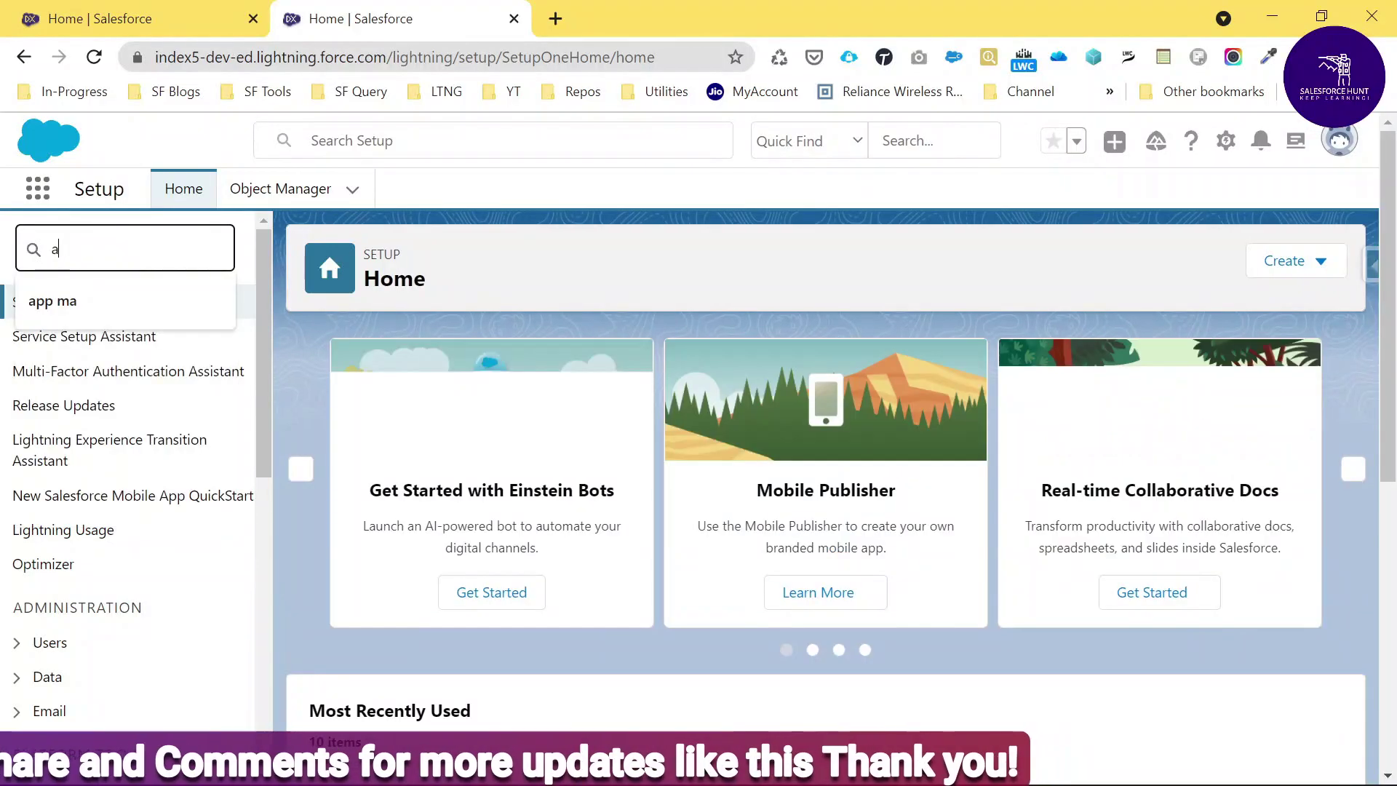
key(BackSpace)
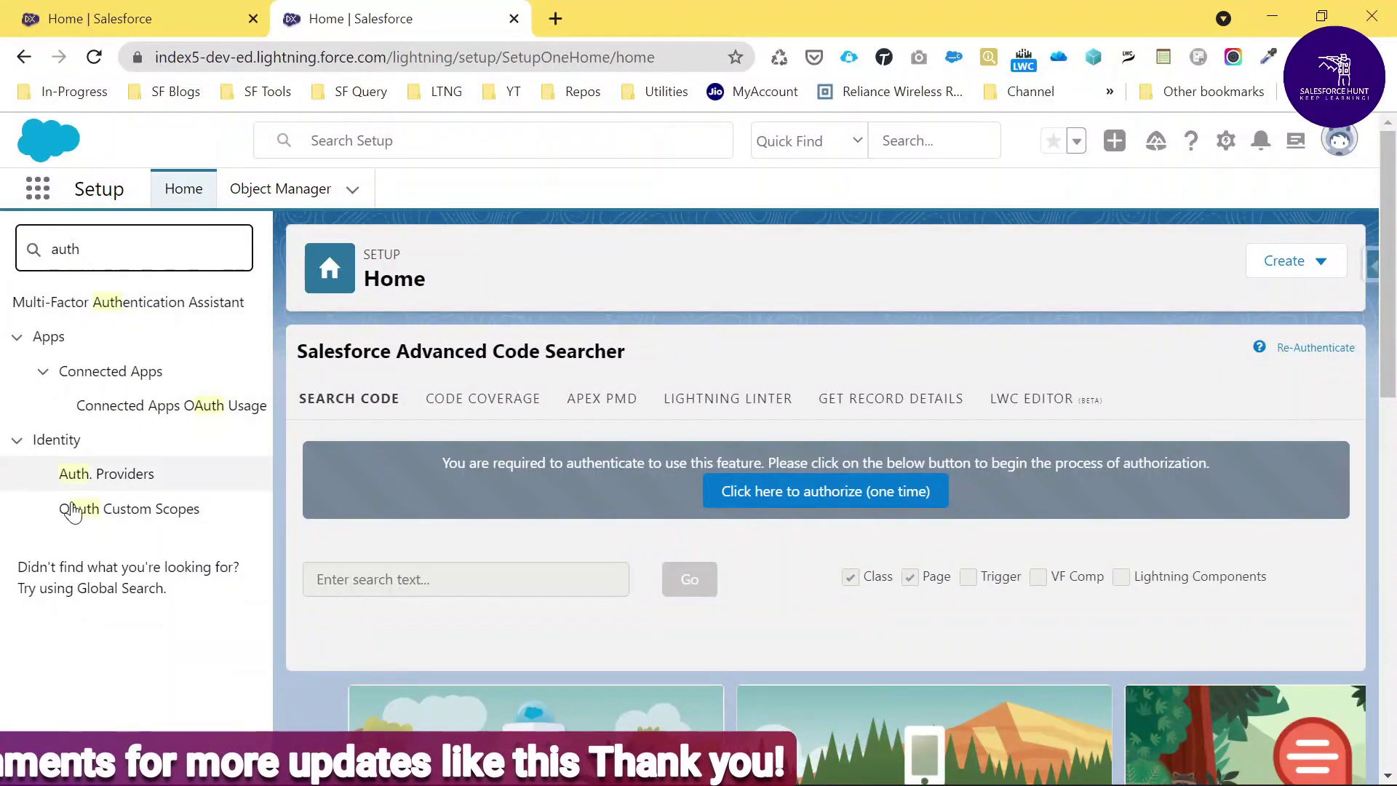
click(116, 477)
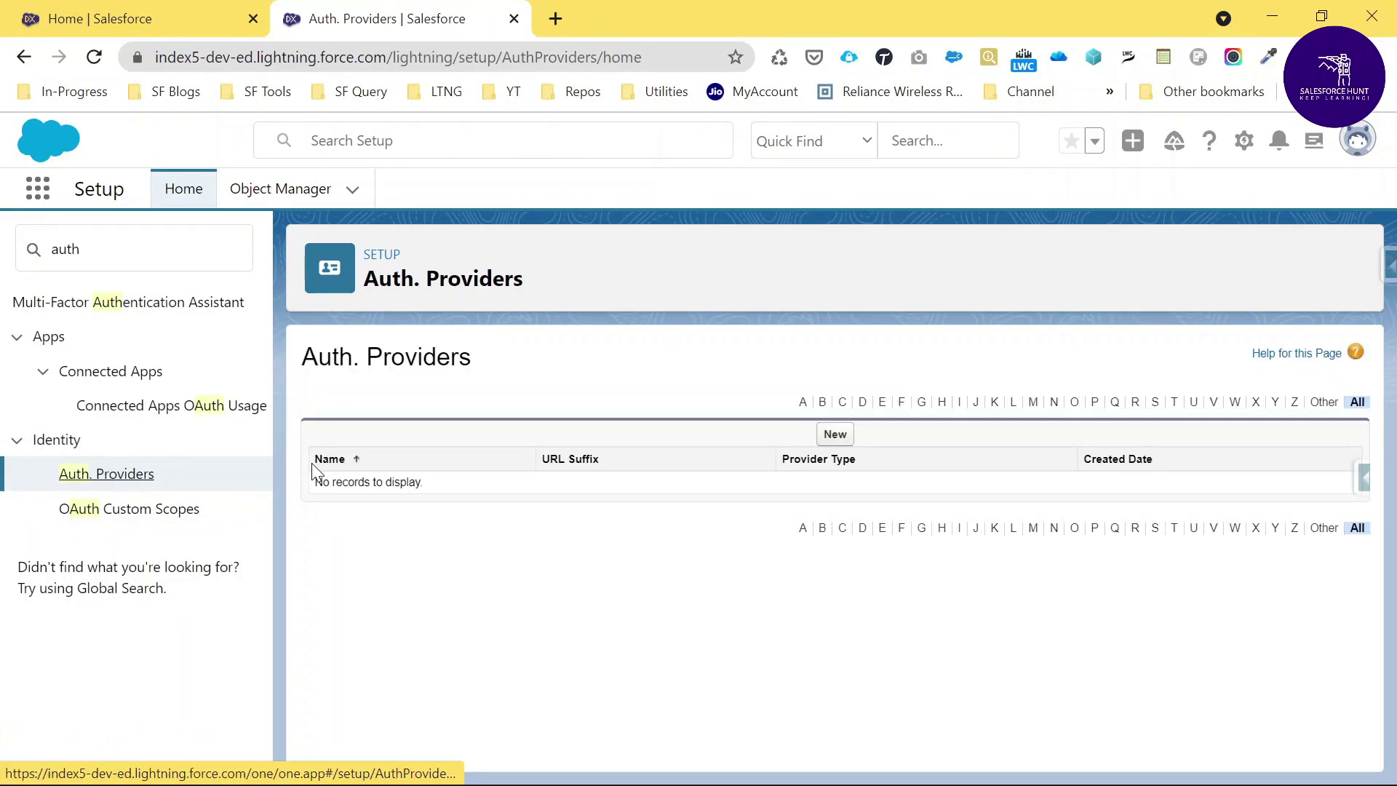
Start a new auth. provider of type Google and name it Google.
click(837, 434)
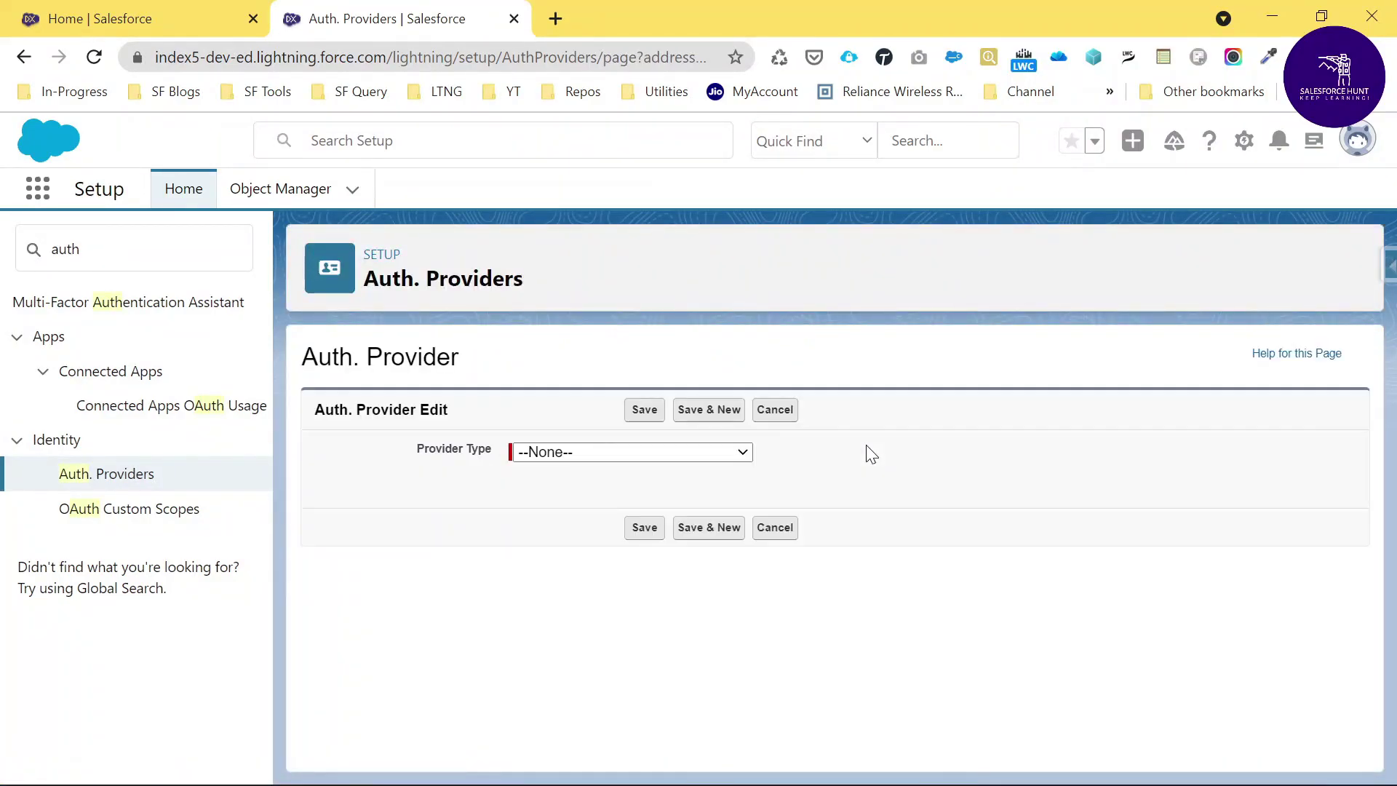
click(586, 454)
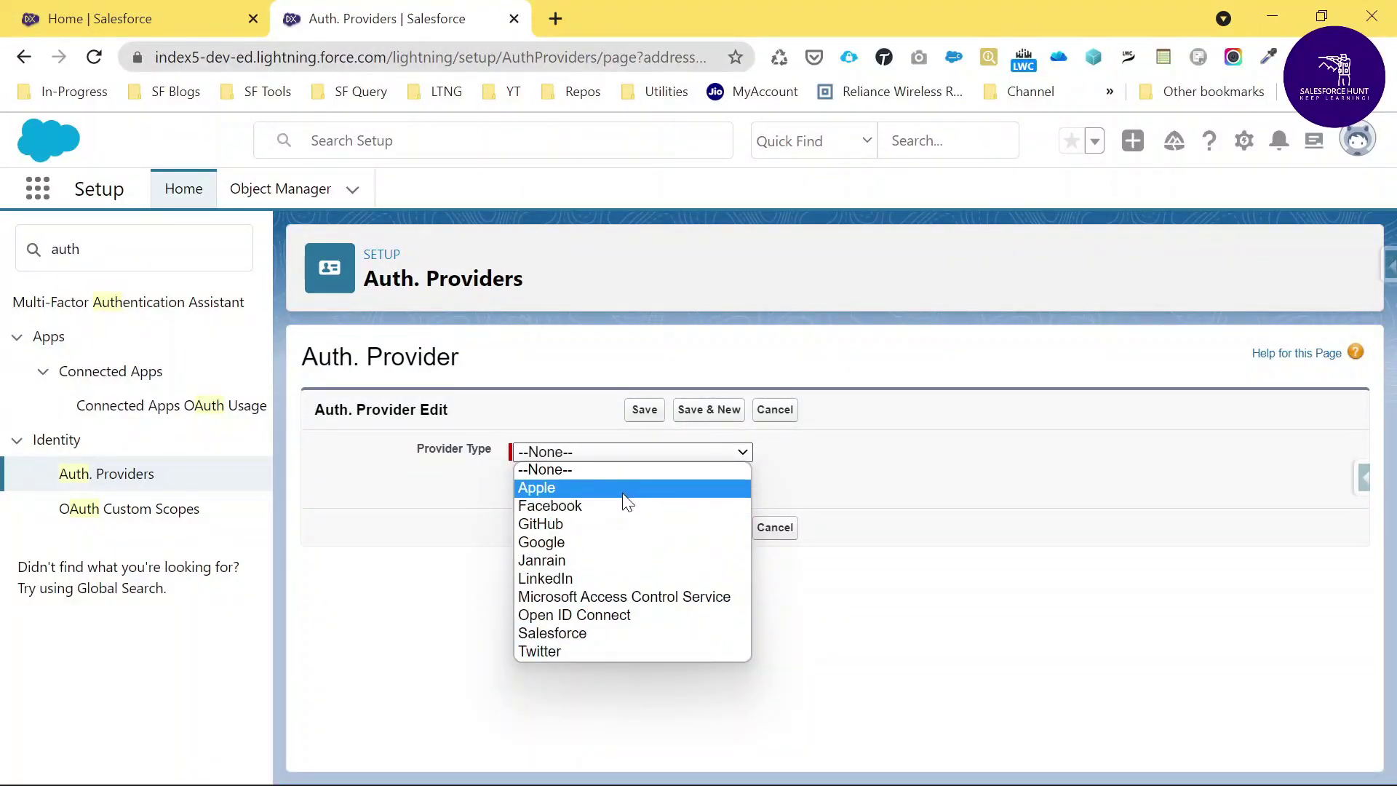
click(608, 542)
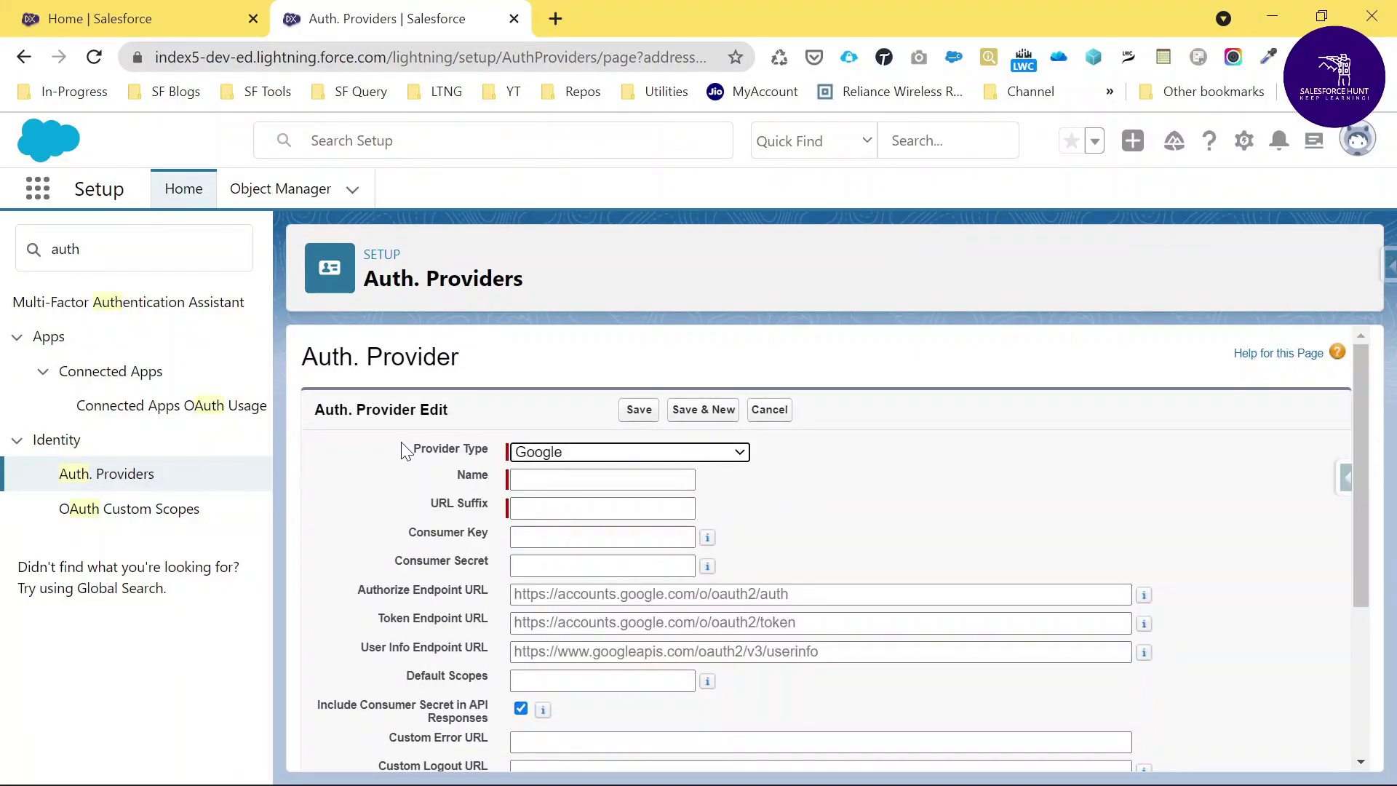
mouse_move(569, 426)
mouse_down()
mouse_move(503, 426)
mouse_move(582, 431)
mouse_move(504, 415)
mouse_up()
key(Escape)
click(554, 482)
text(Go)
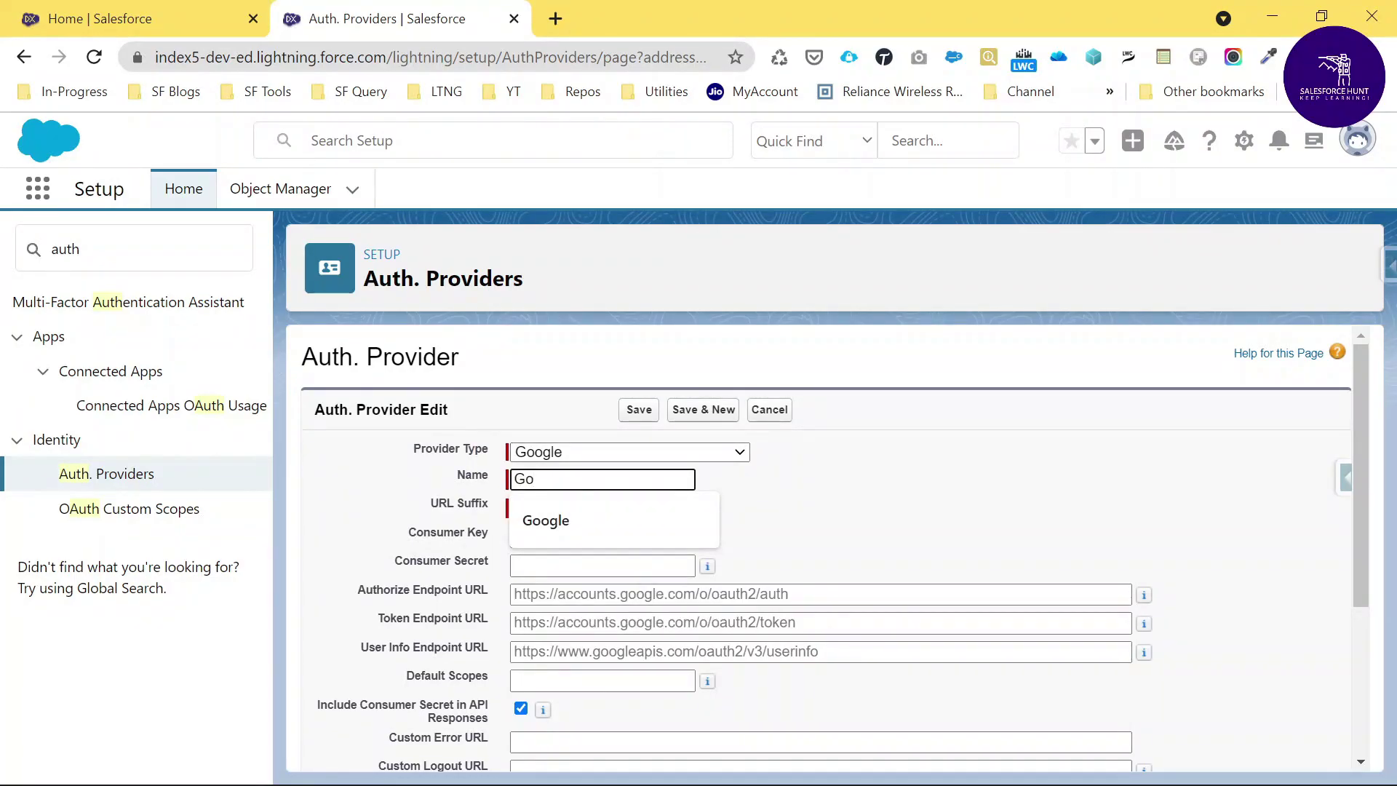
click(552, 517)
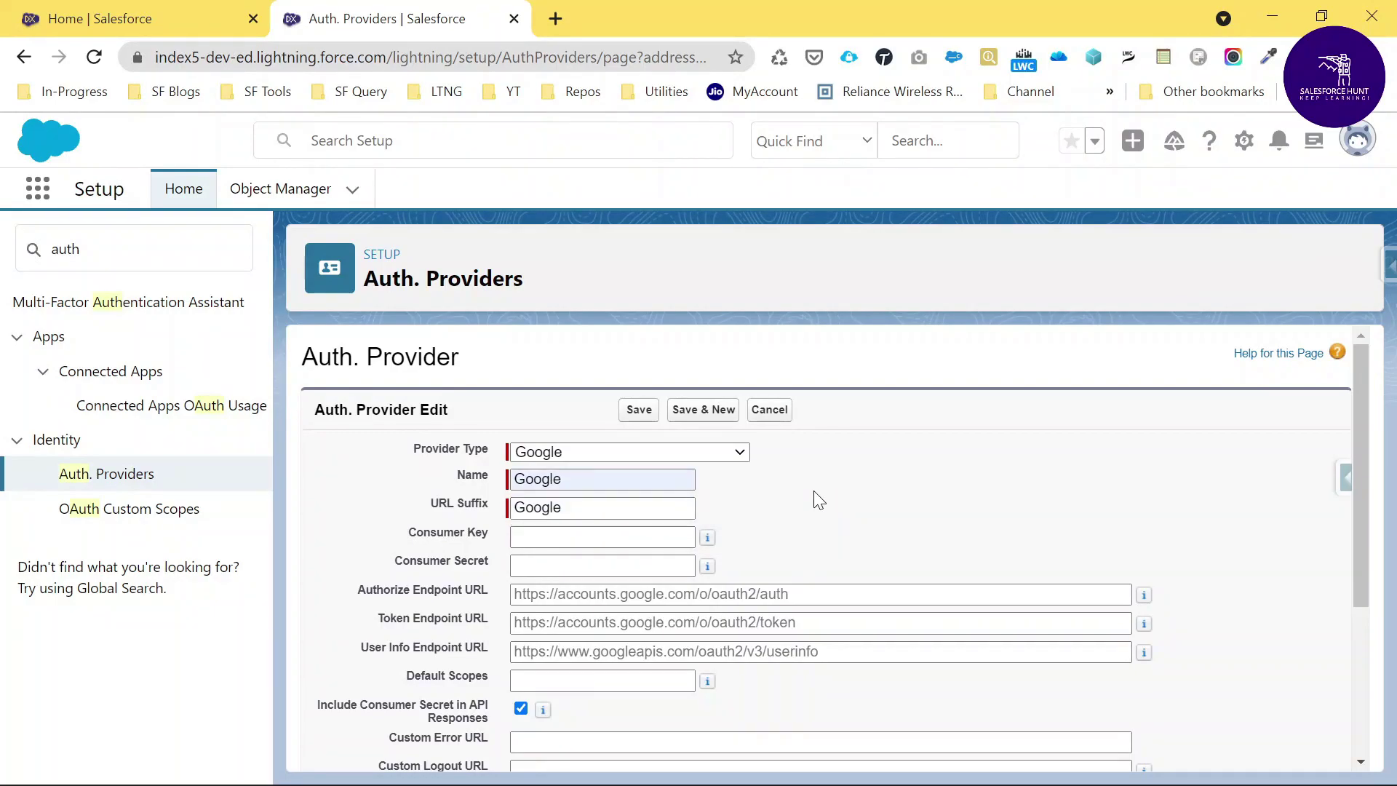
Have the registration handler template created automatically and choose the recently viewed user for Execute Registration As.
scroll(813, 492, down, 3)
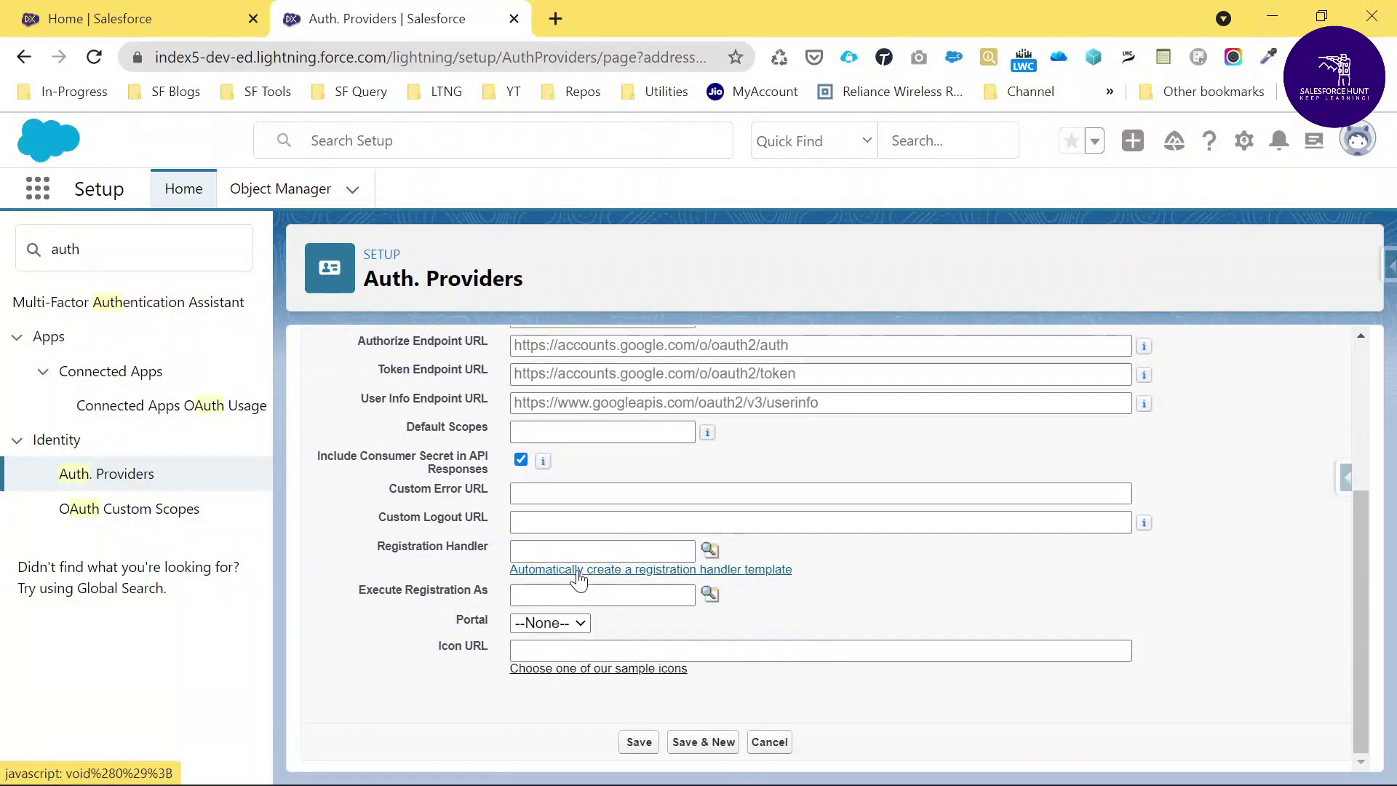
click(633, 578)
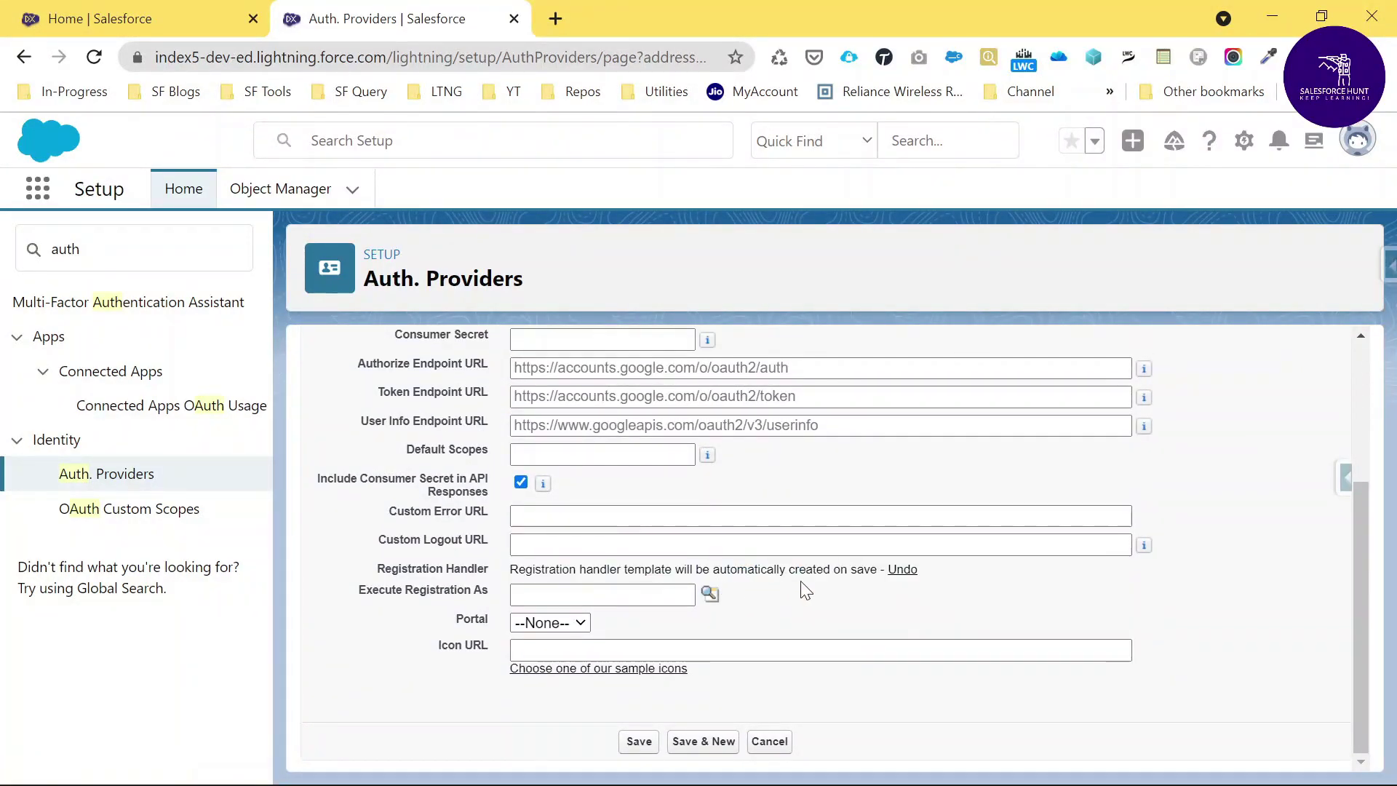
click(709, 594)
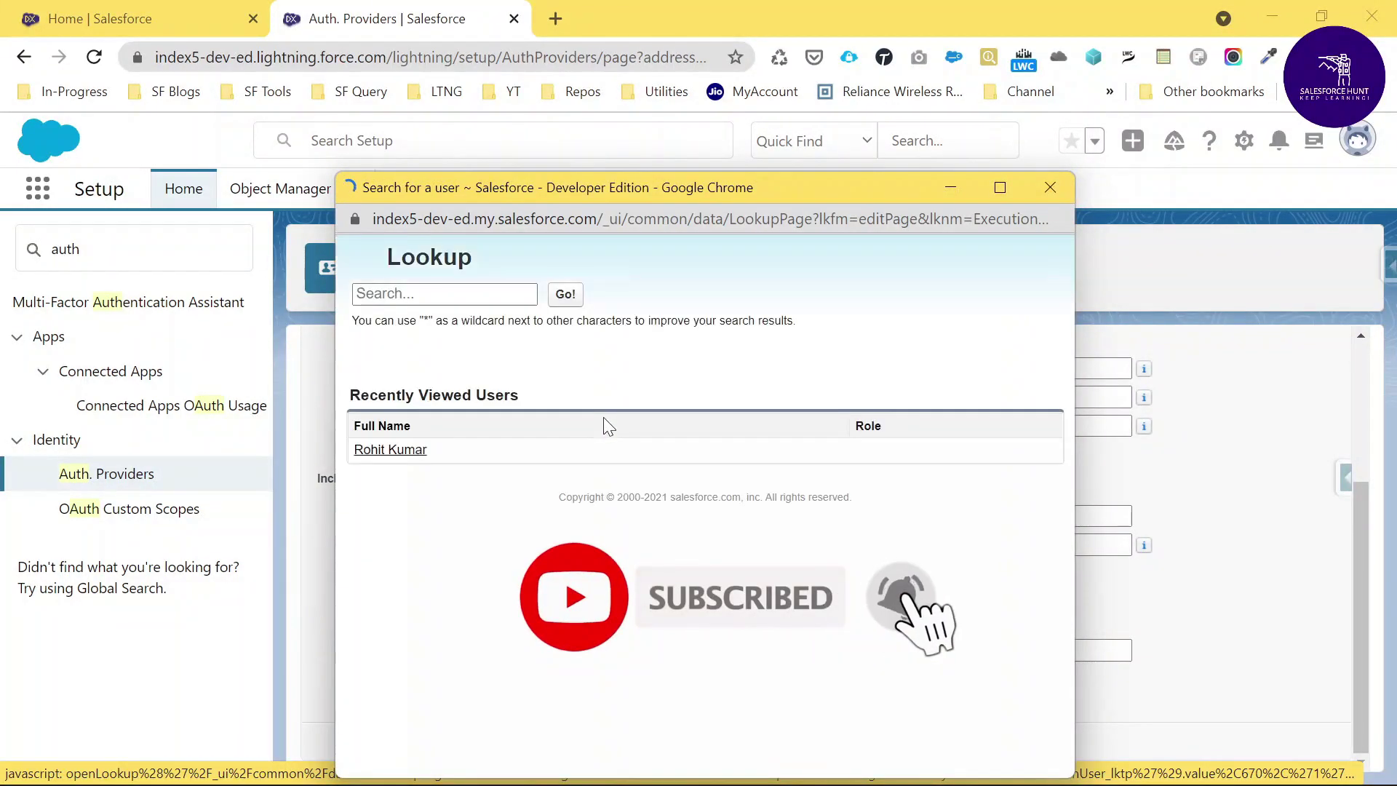
click(390, 451)
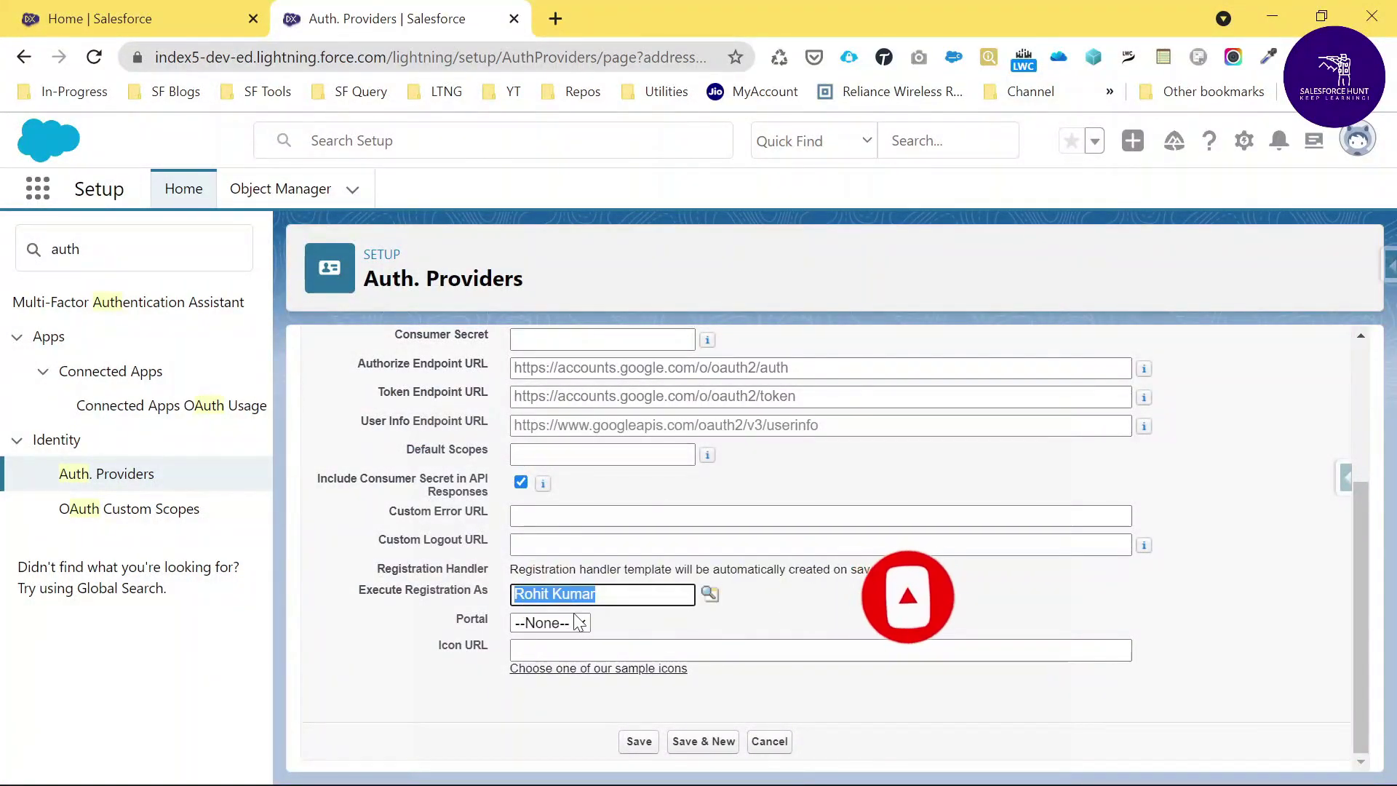
Browse the Social Sign-On sample icons and copy the icon URL of the Google: Black icon.
click(793, 650)
click(902, 616)
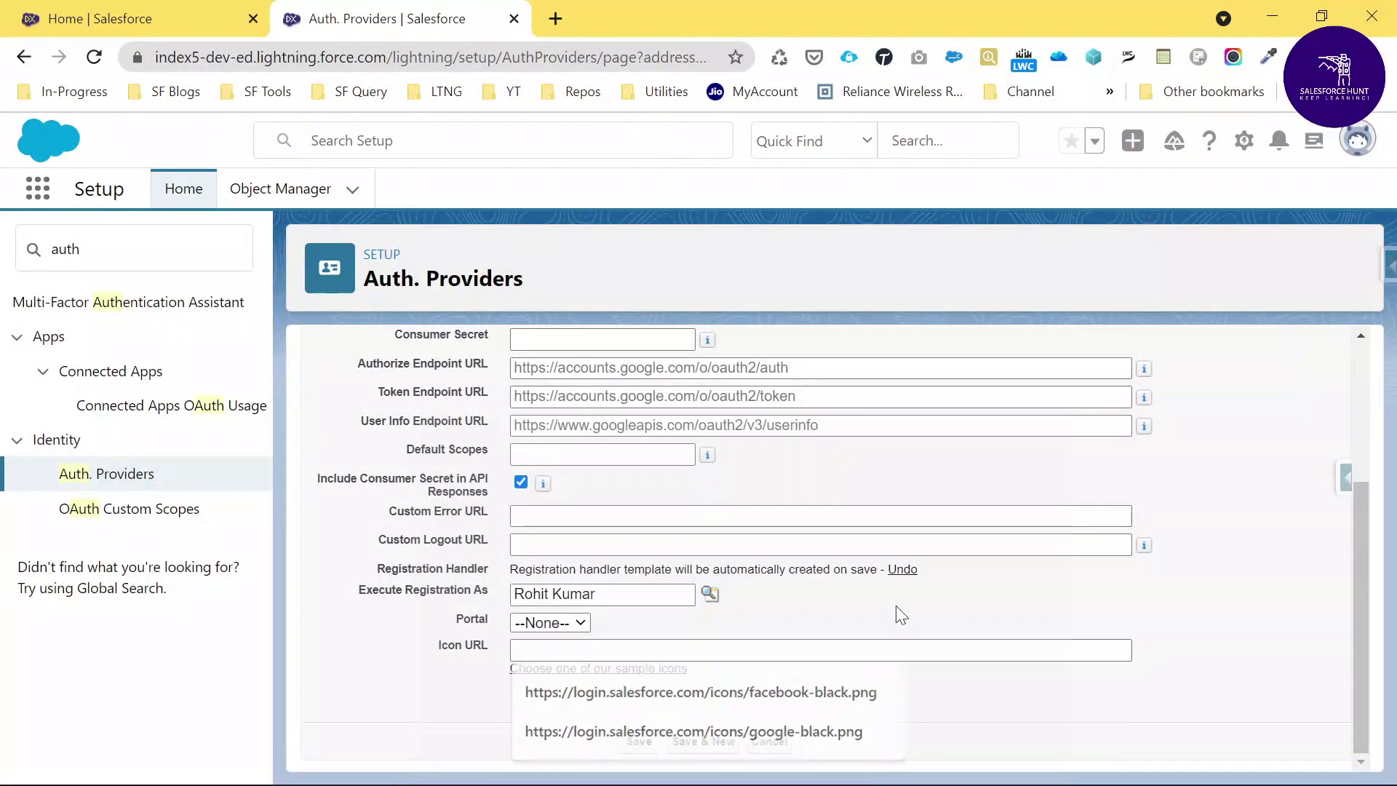
click(609, 668)
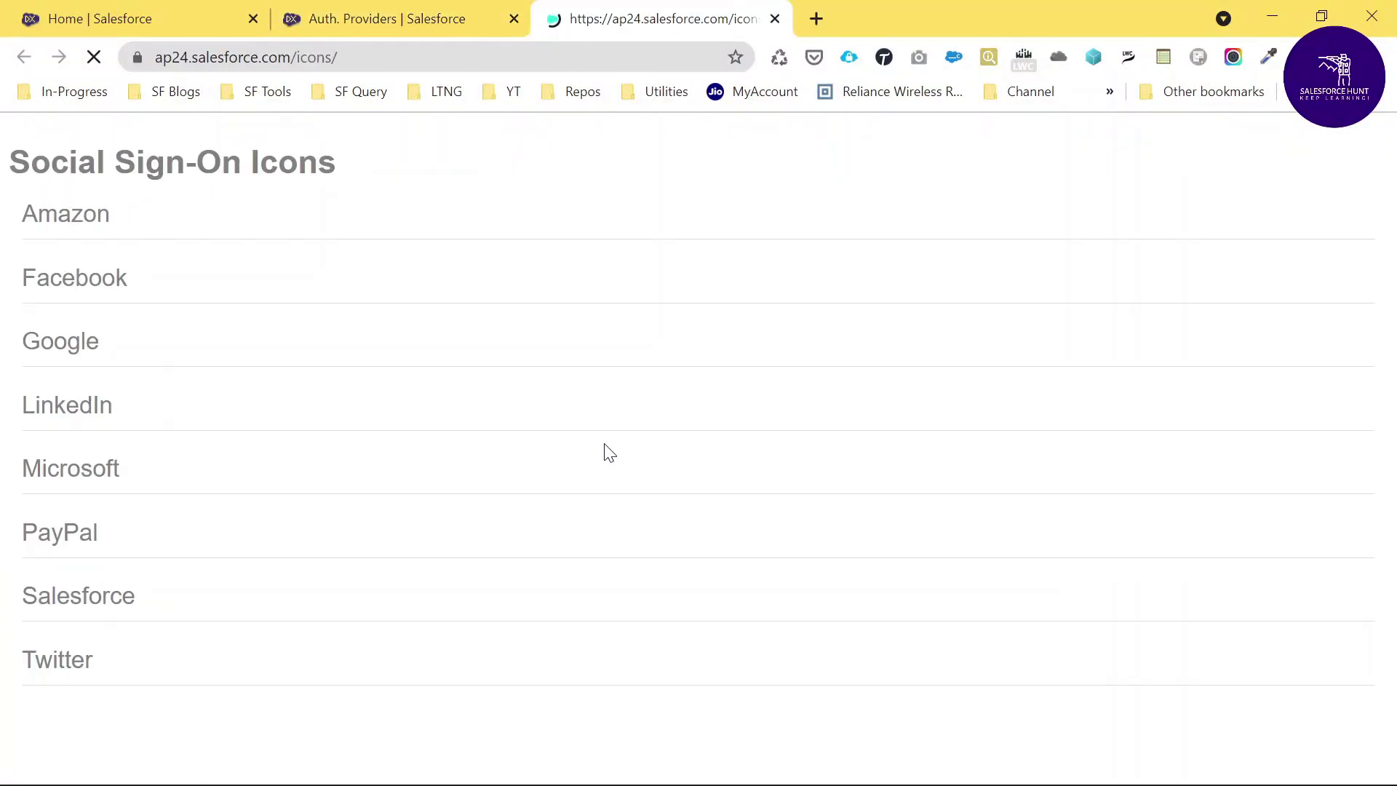
scroll(222, 514, down, 6)
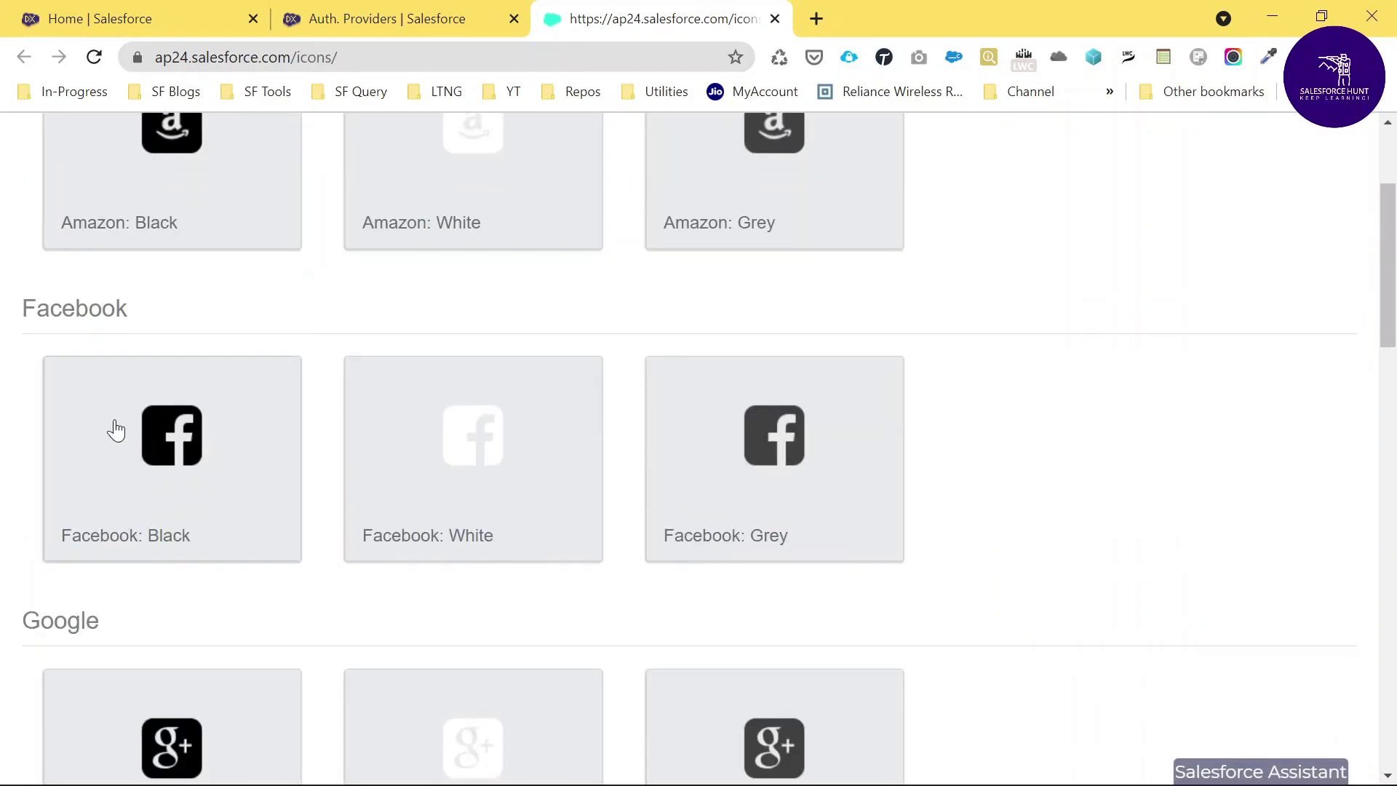
scroll(157, 486, down, 13)
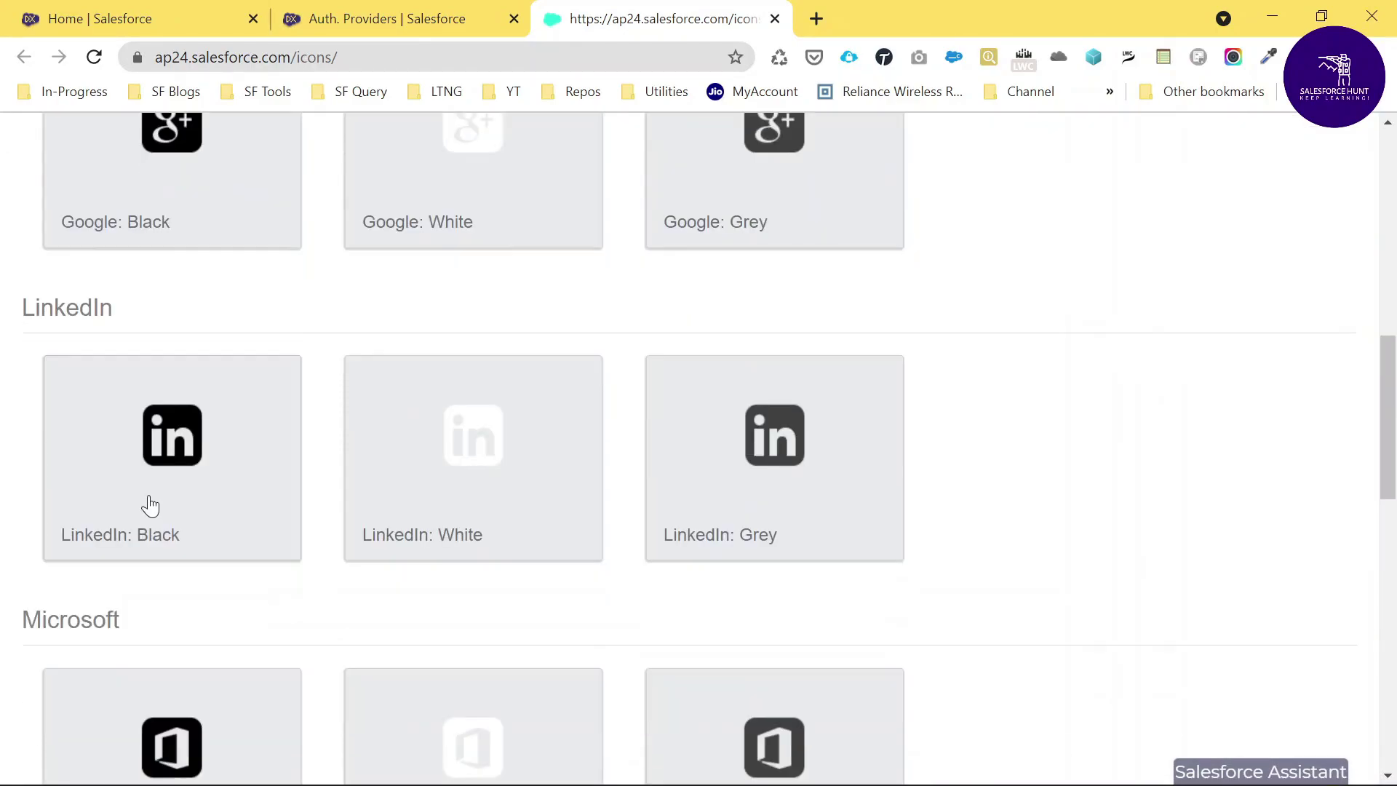
scroll(184, 504, down, 7)
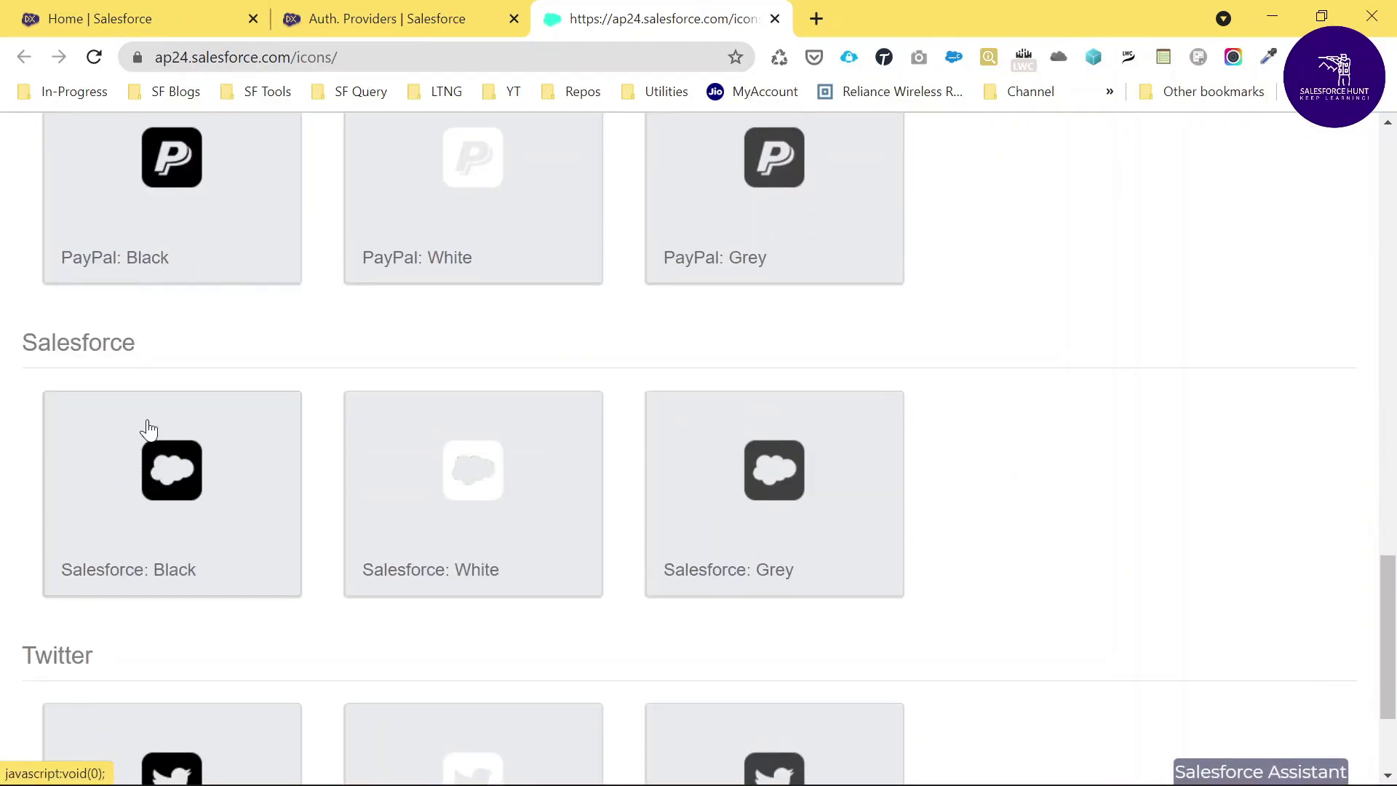
scroll(513, 591, up, 20)
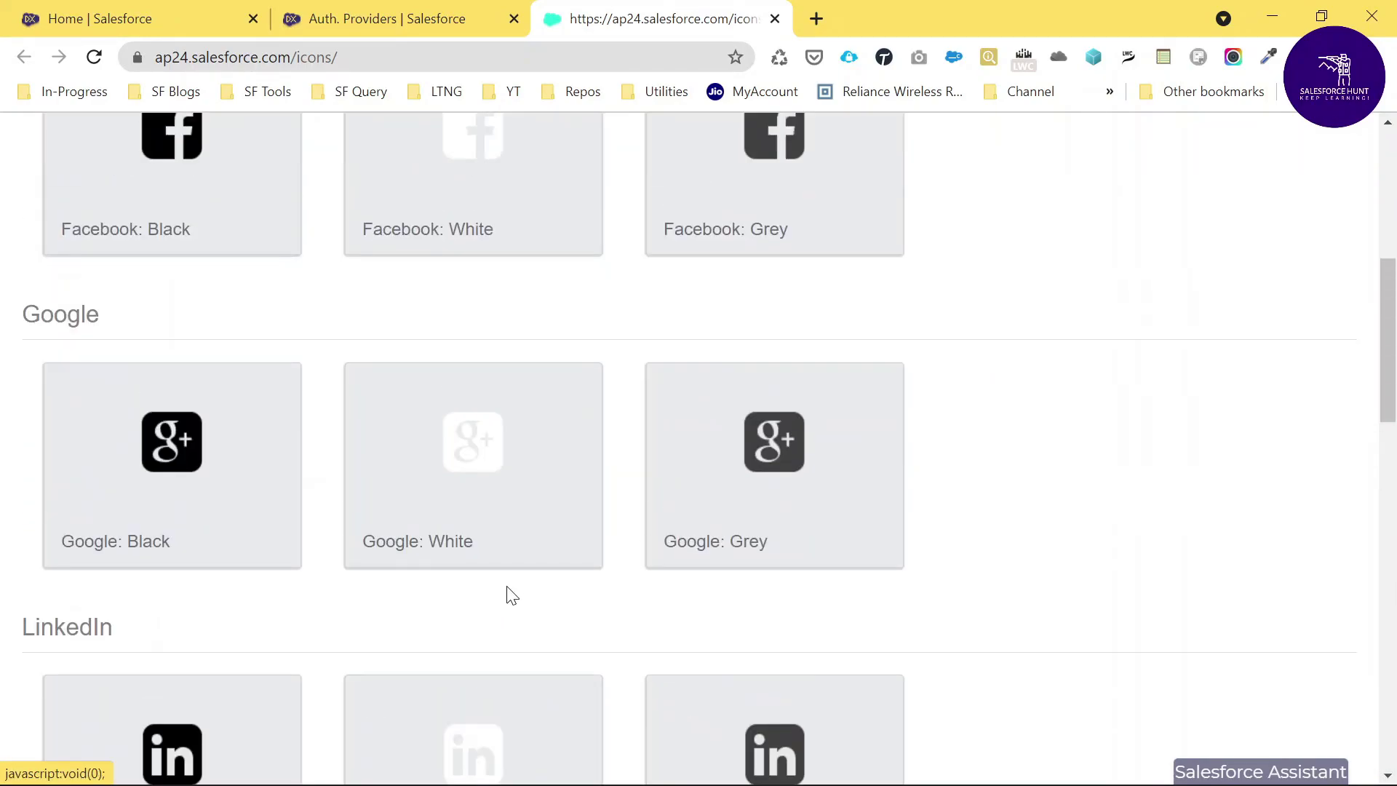
scroll(330, 556, down, 1)
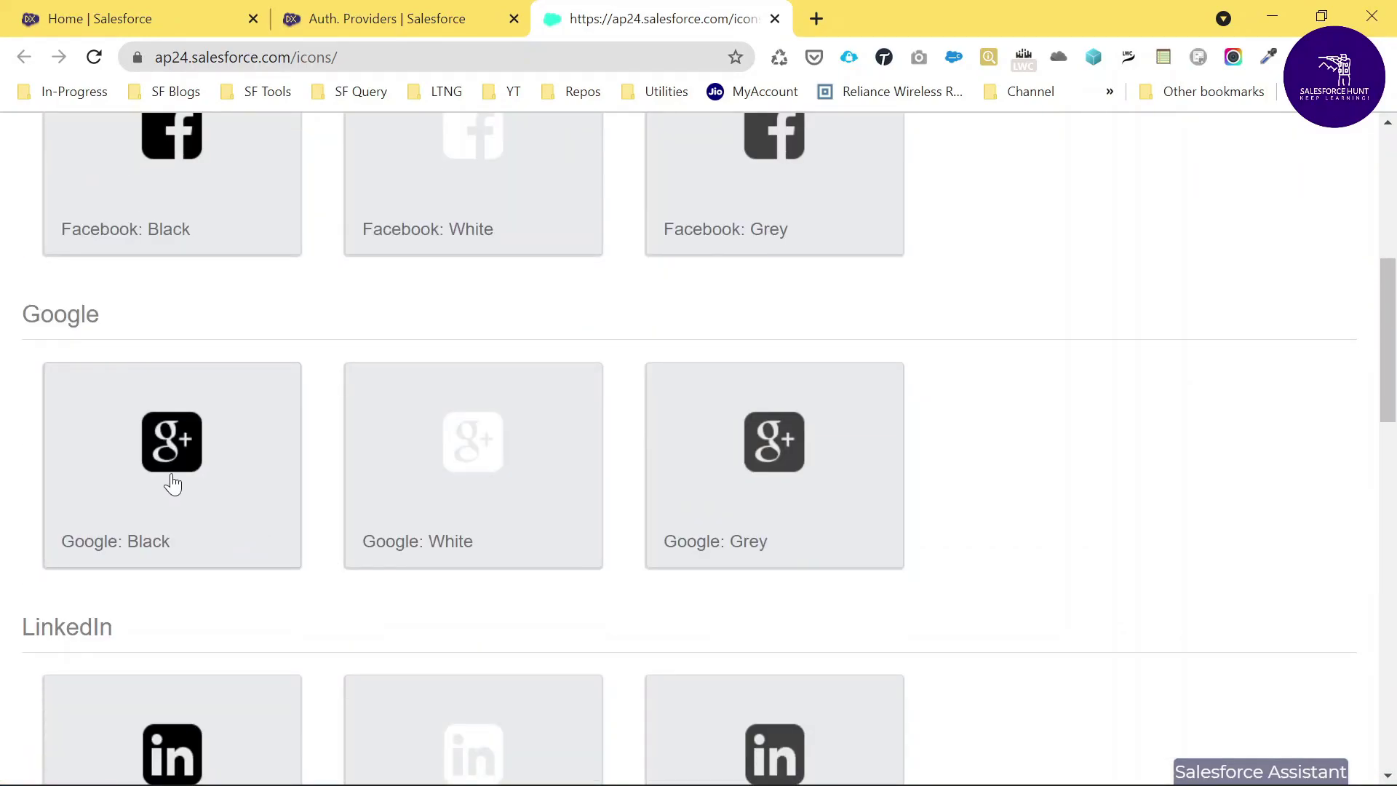
click(173, 448)
drag(822, 472, 312, 474)
key(ctrl+c)
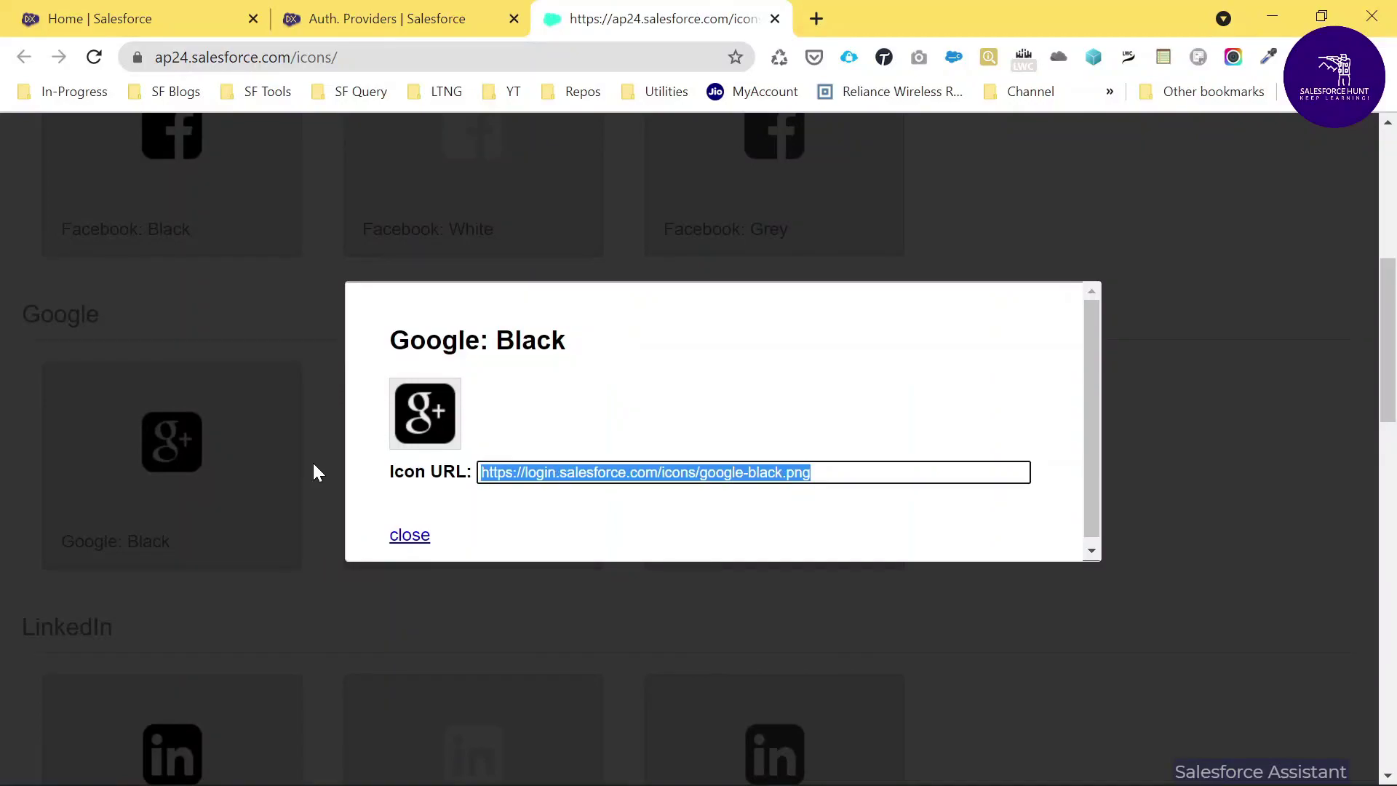
click(408, 536)
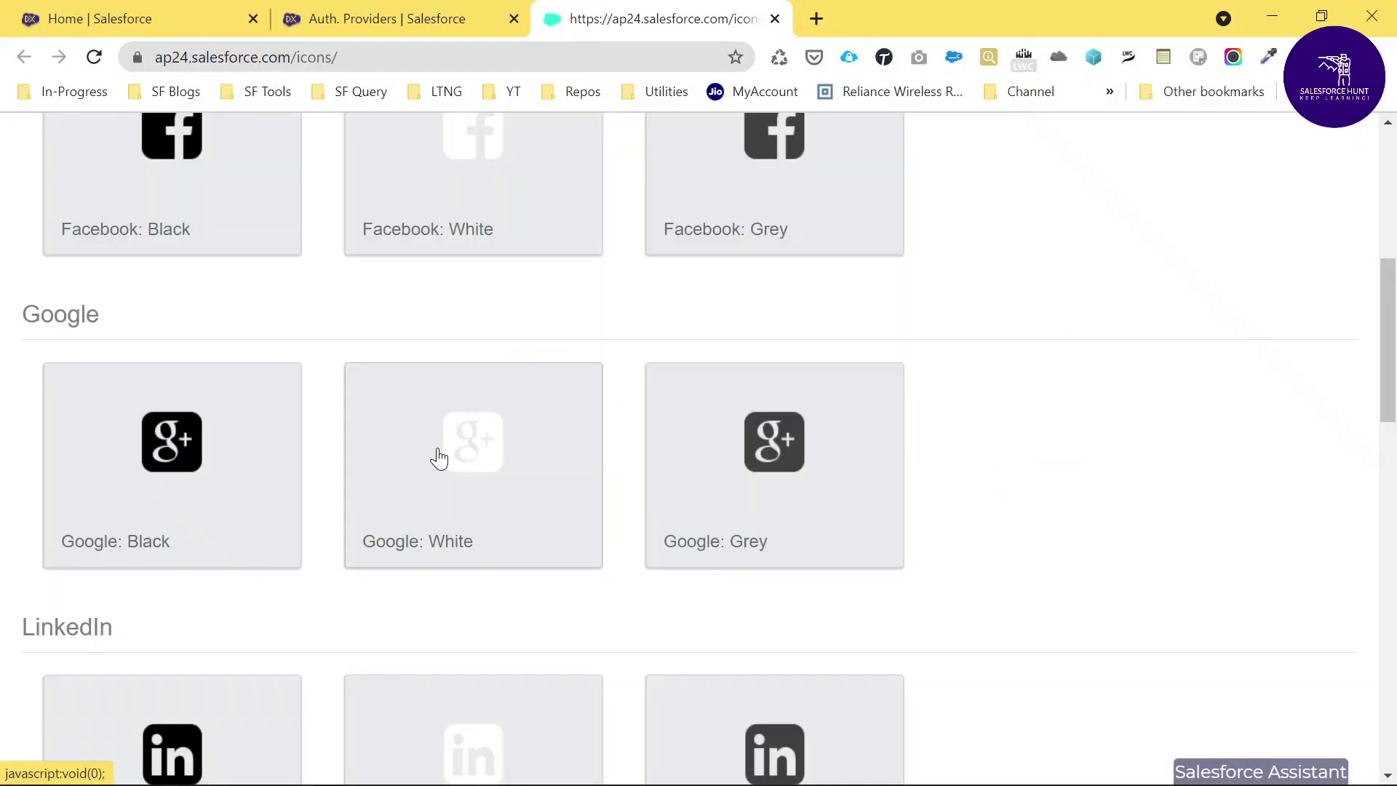
click(395, 19)
click(1048, 649)
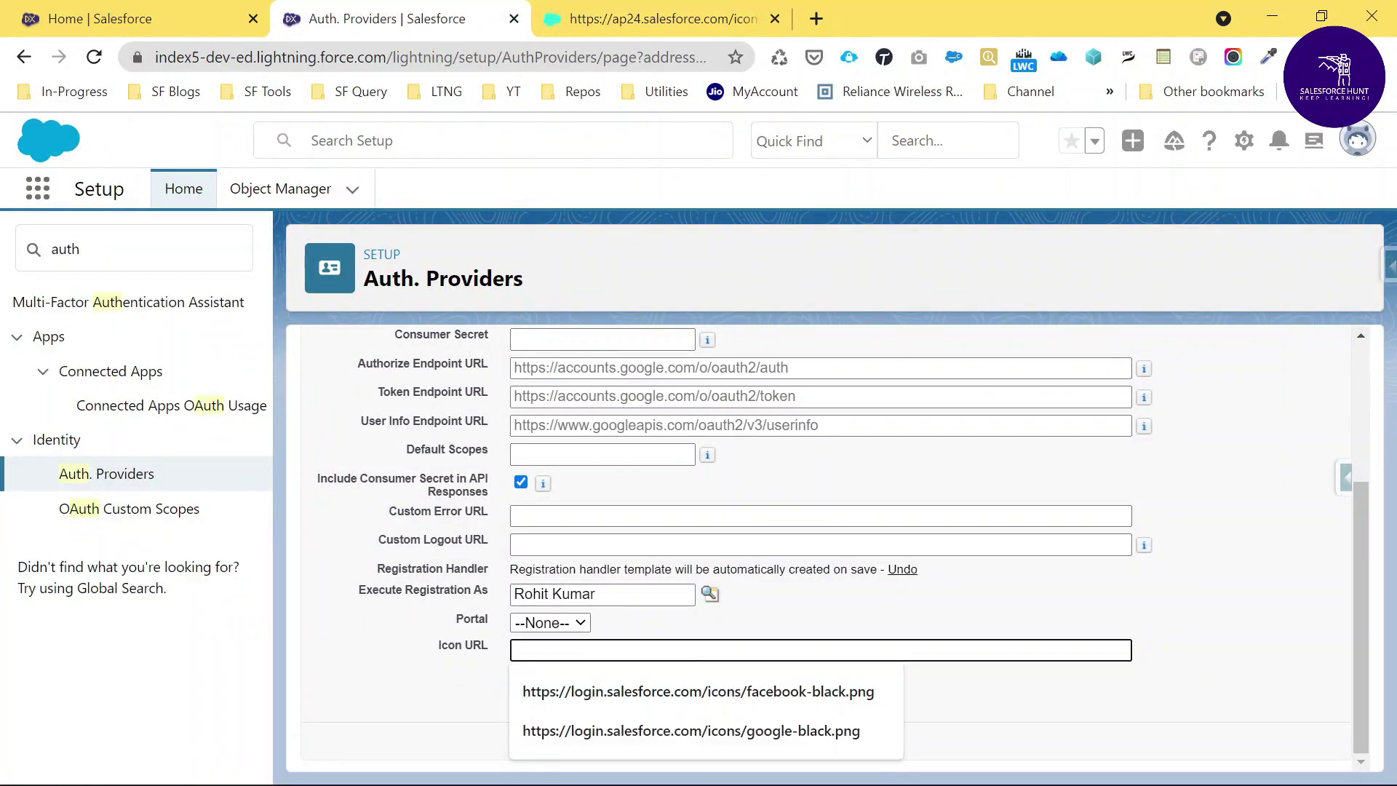
key(ctrl+v)
click(1194, 593)
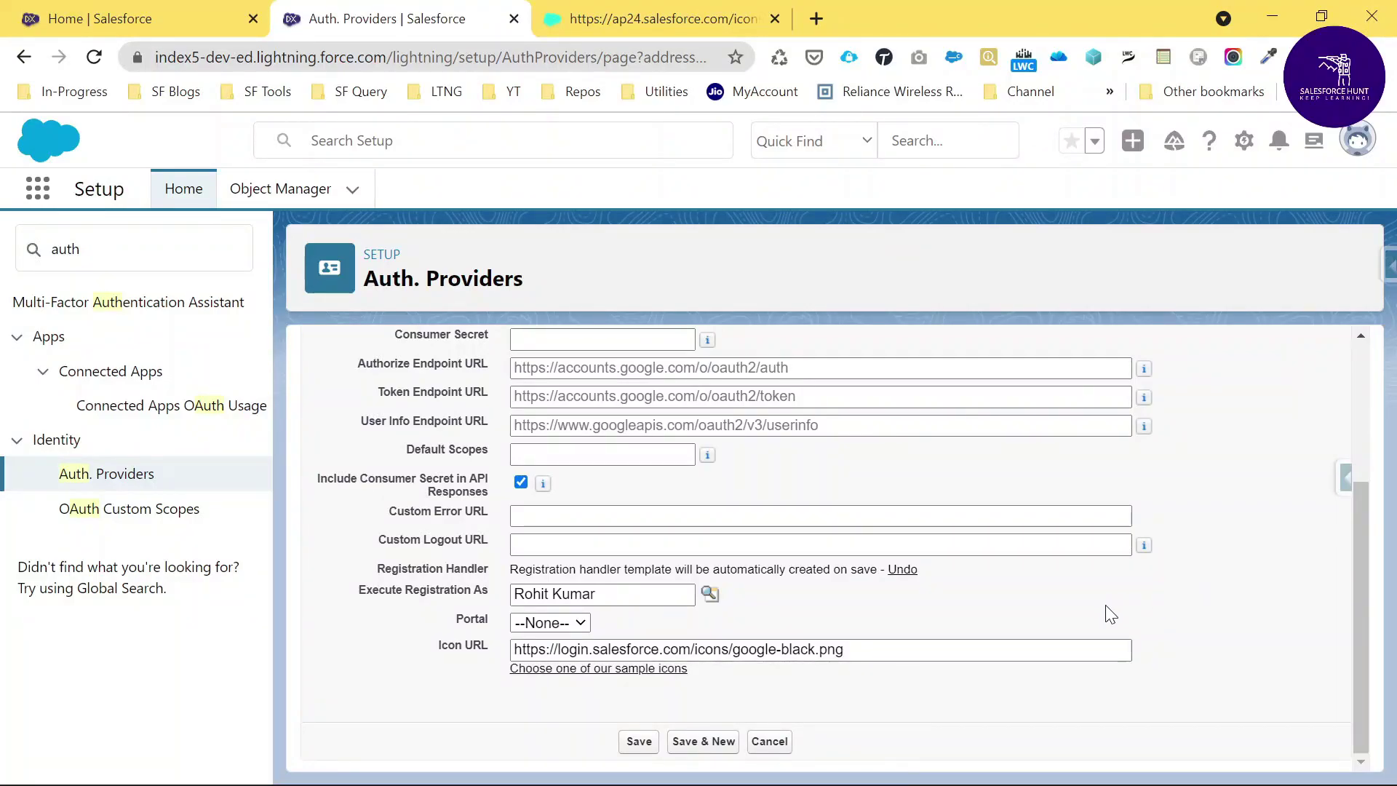
click(640, 742)
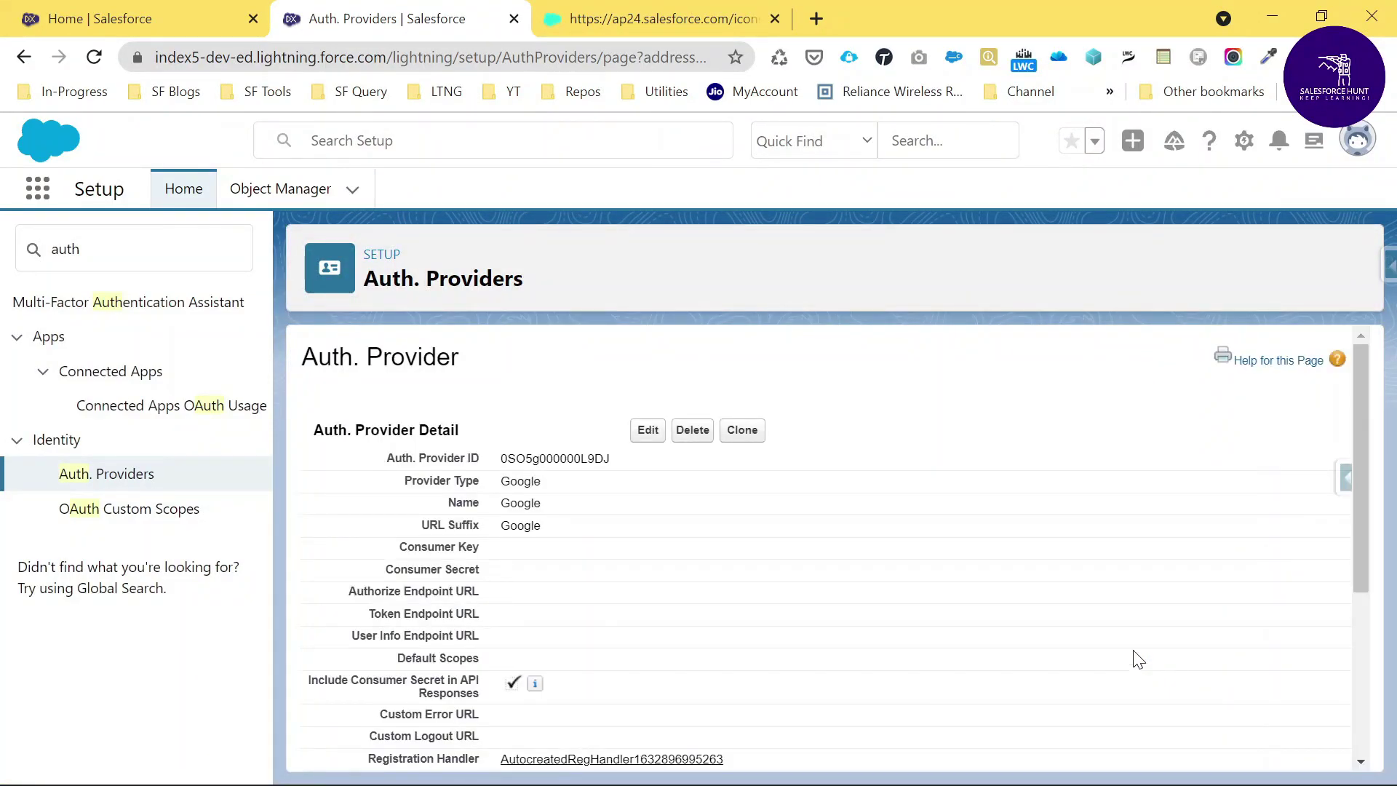
Open the saved provider's auto-created registration handler Apex class for editing.
scroll(1046, 640, down, 5)
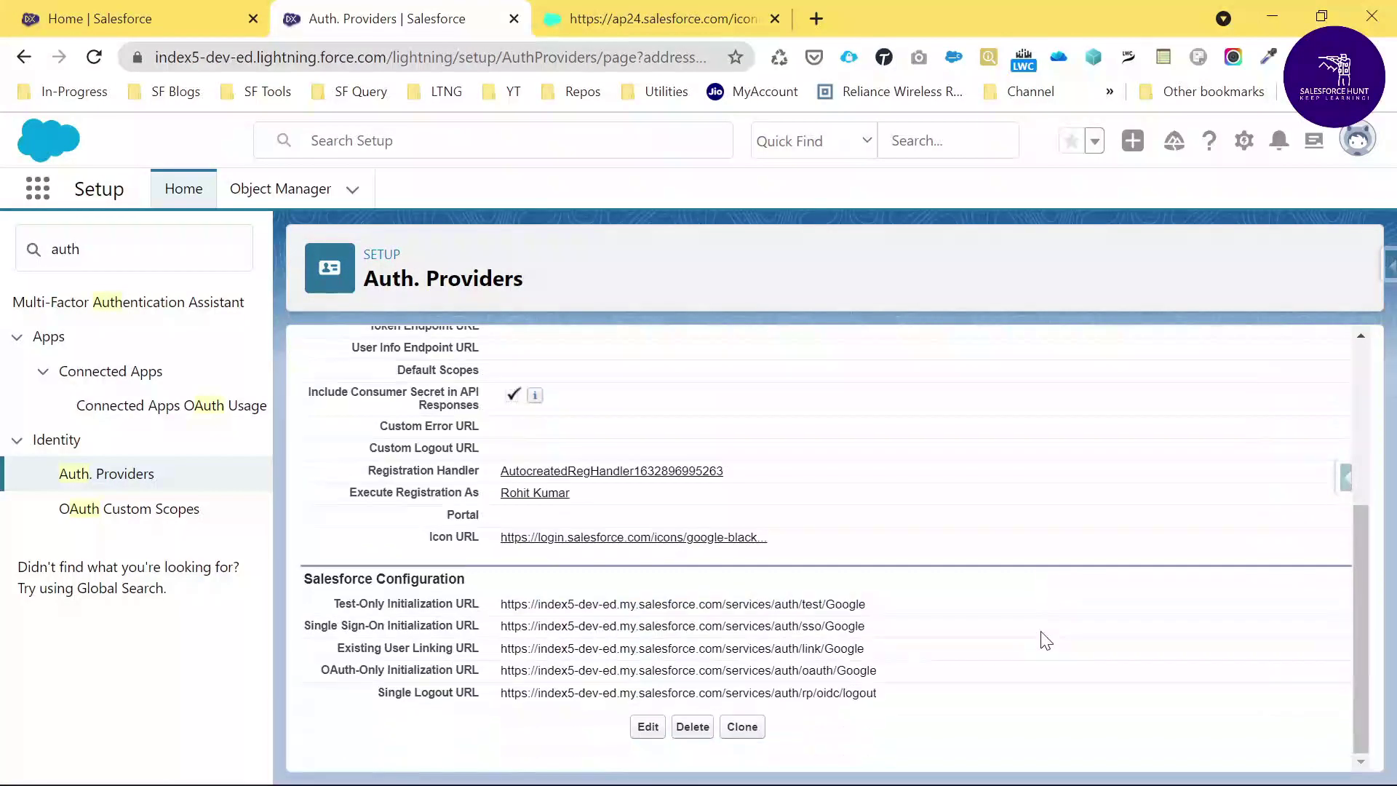
click(603, 472)
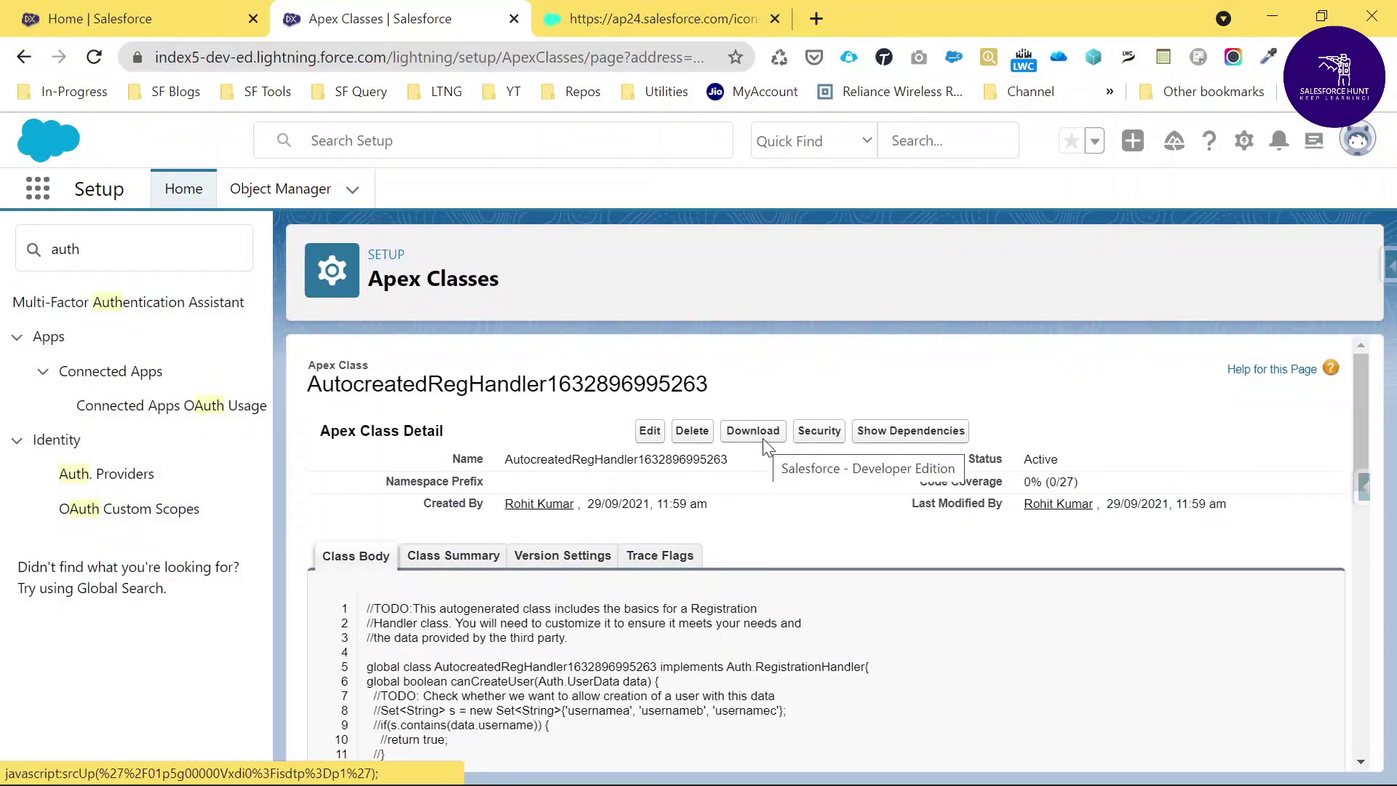
click(653, 438)
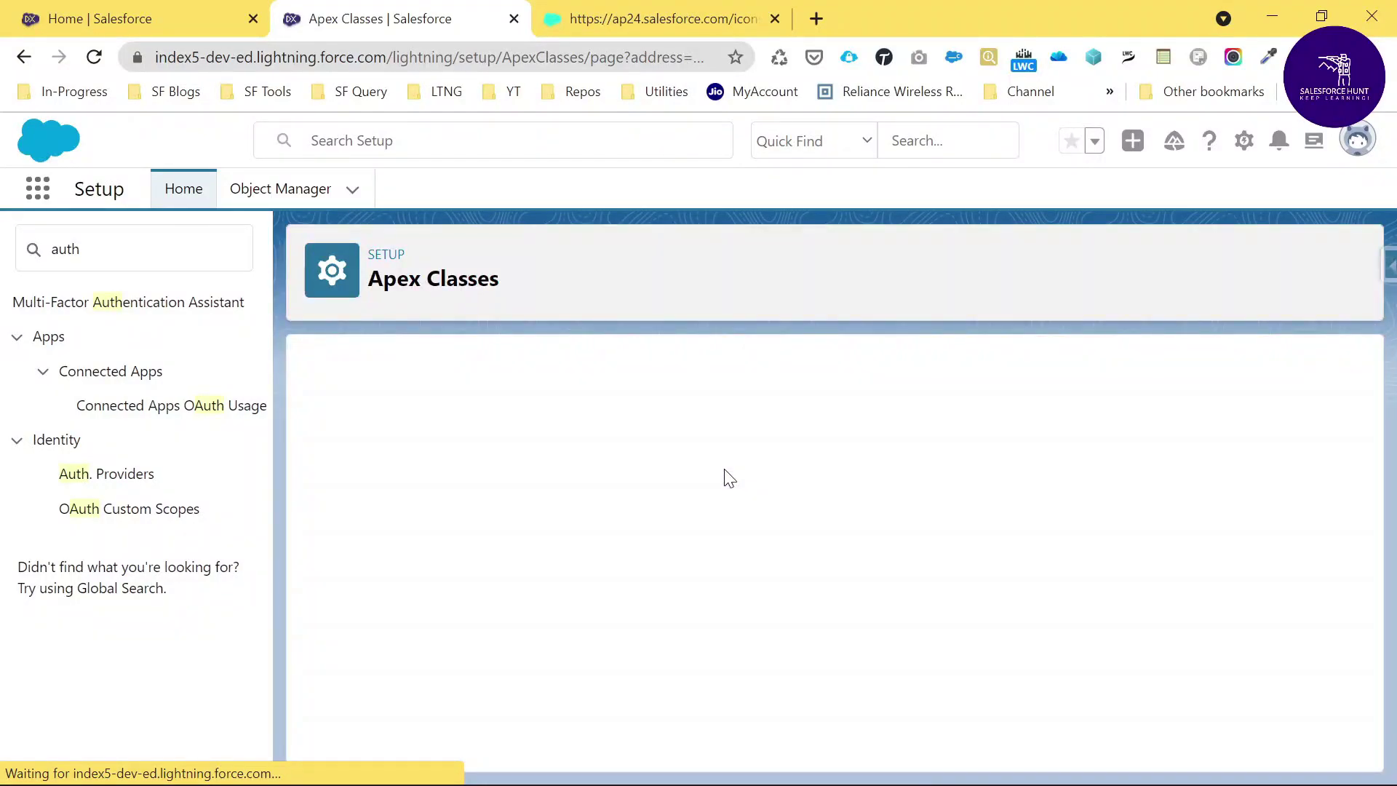
Copy the class body of the SimpleFacebookRegistrationHandler sample on GitHub, leaving out its class declaration and closing brace.
click(727, 545)
key(ctrl+a)
key(ctrl+v)
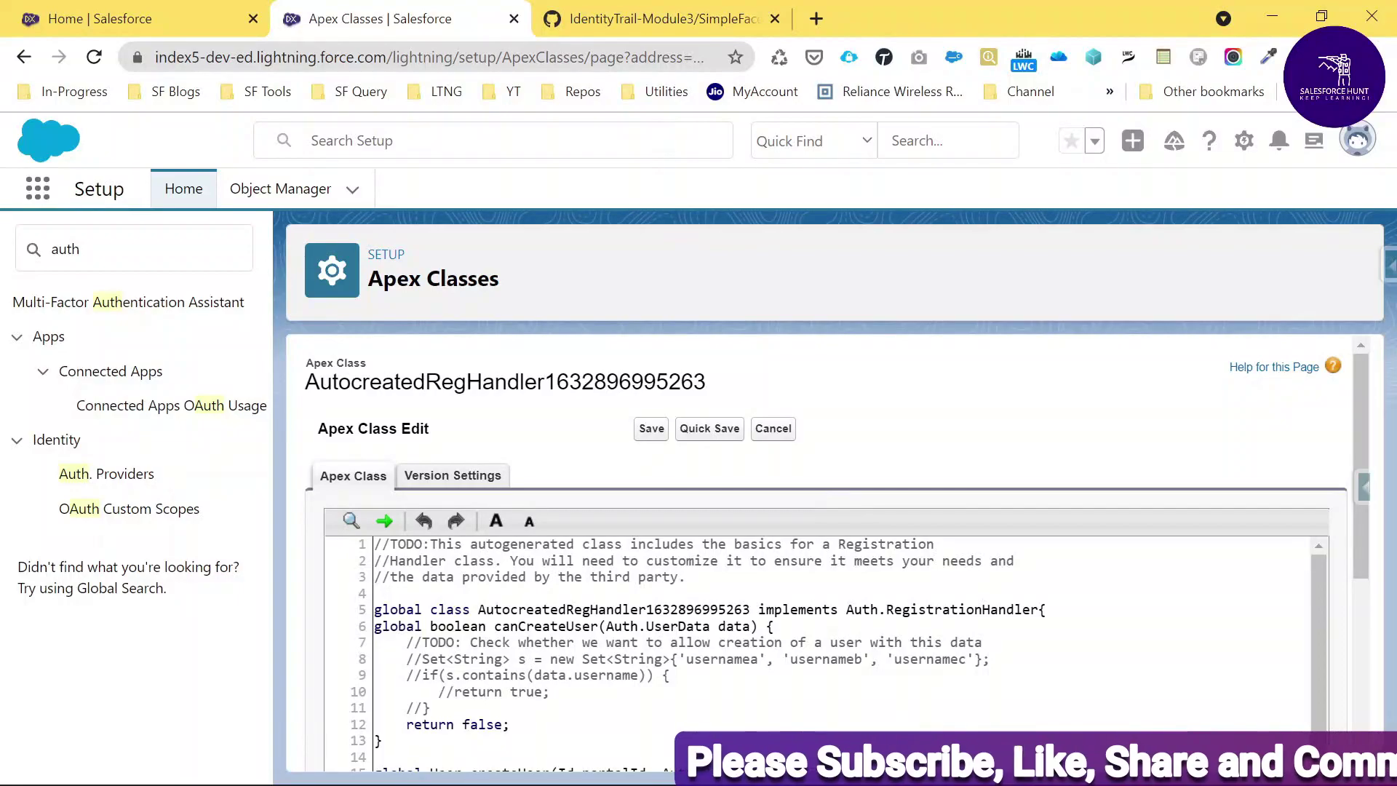
click(640, 19)
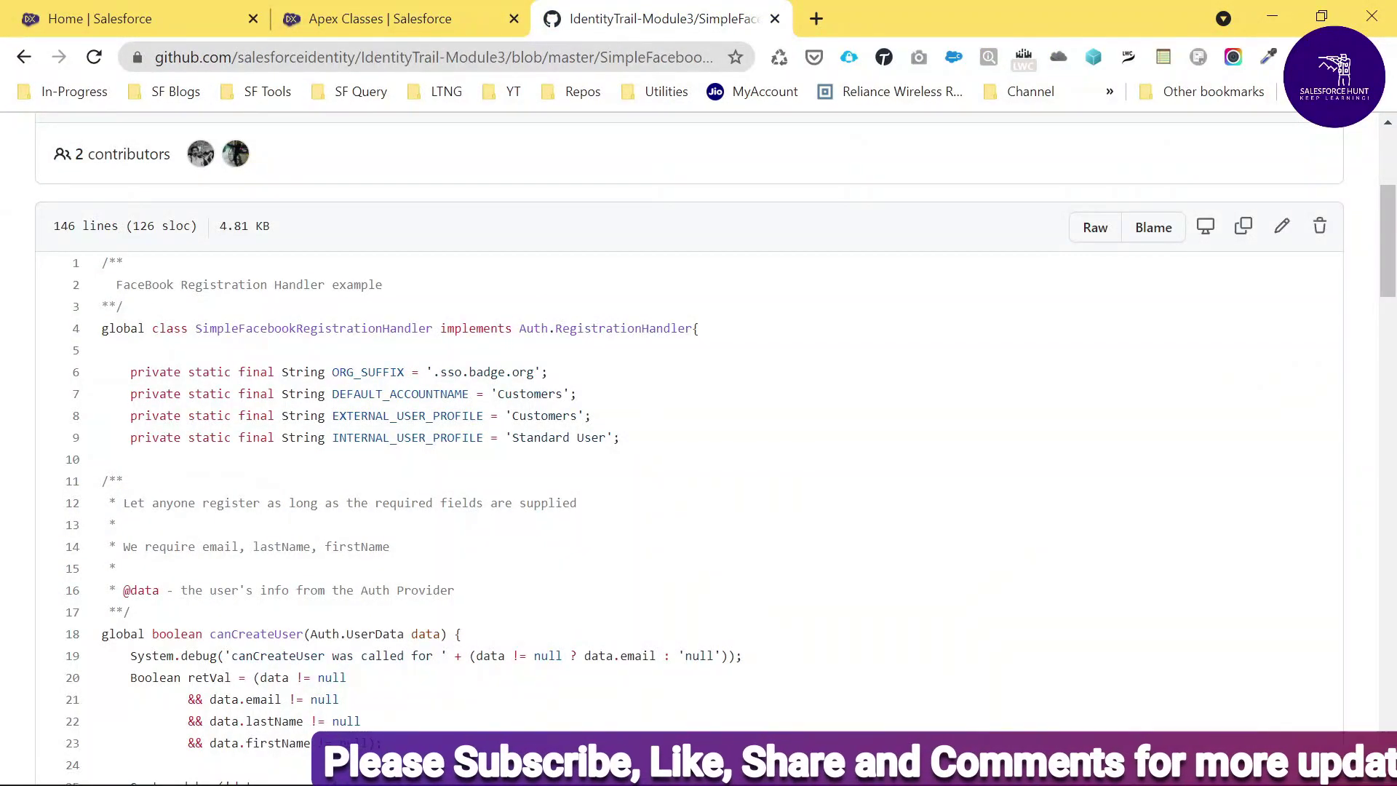
drag(116, 350, 195, 586)
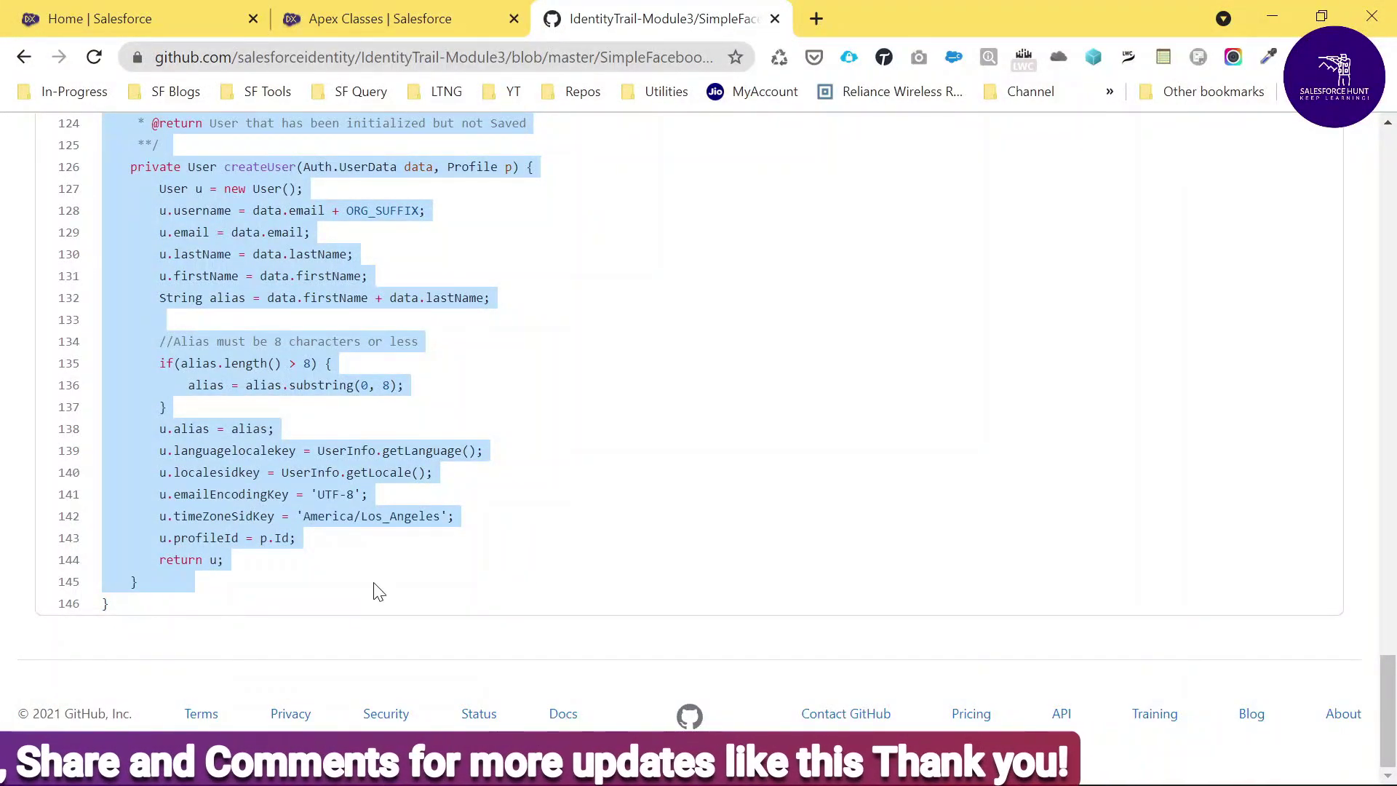
Replace the code below the class declaration in the auto-created registration handler with the copied sample body.
click(378, 18)
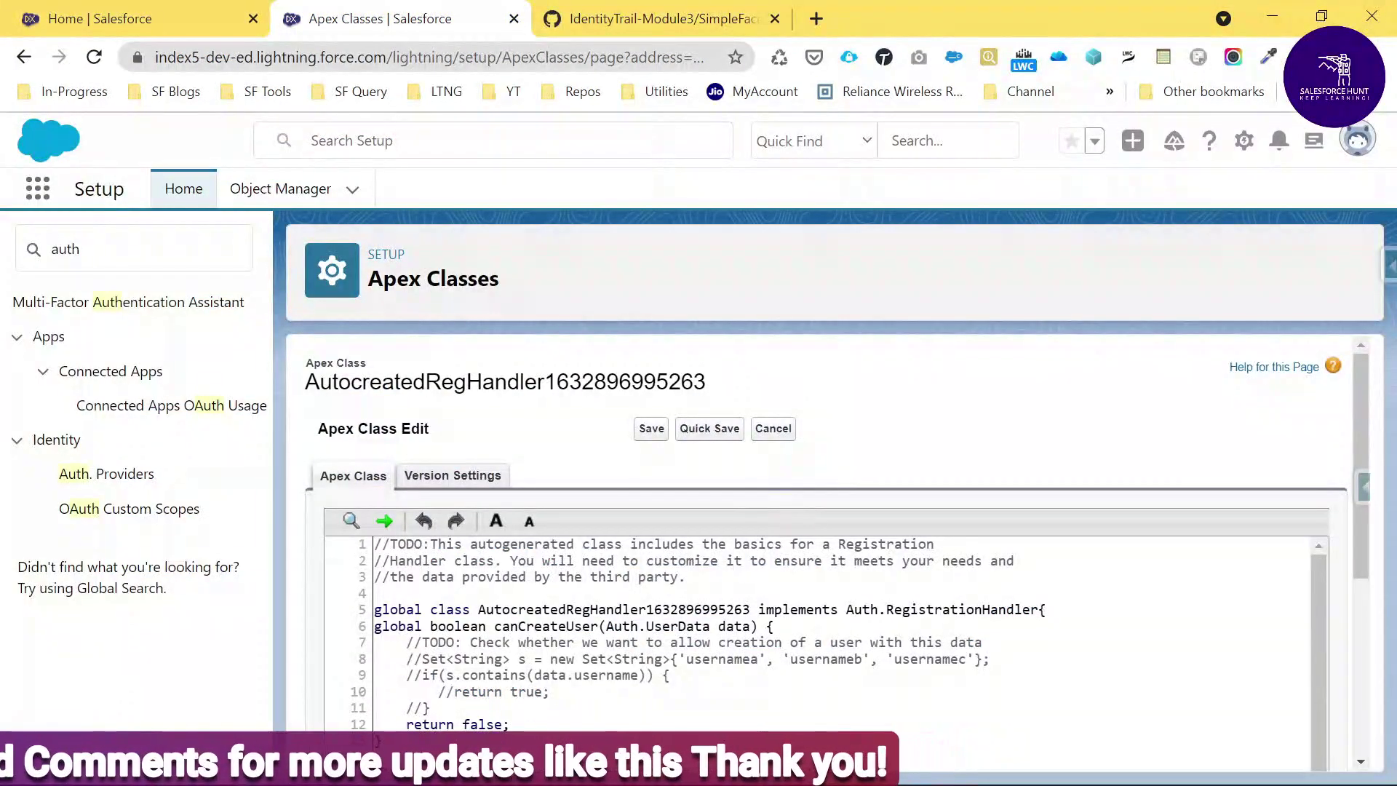
drag(375, 626, 407, 779)
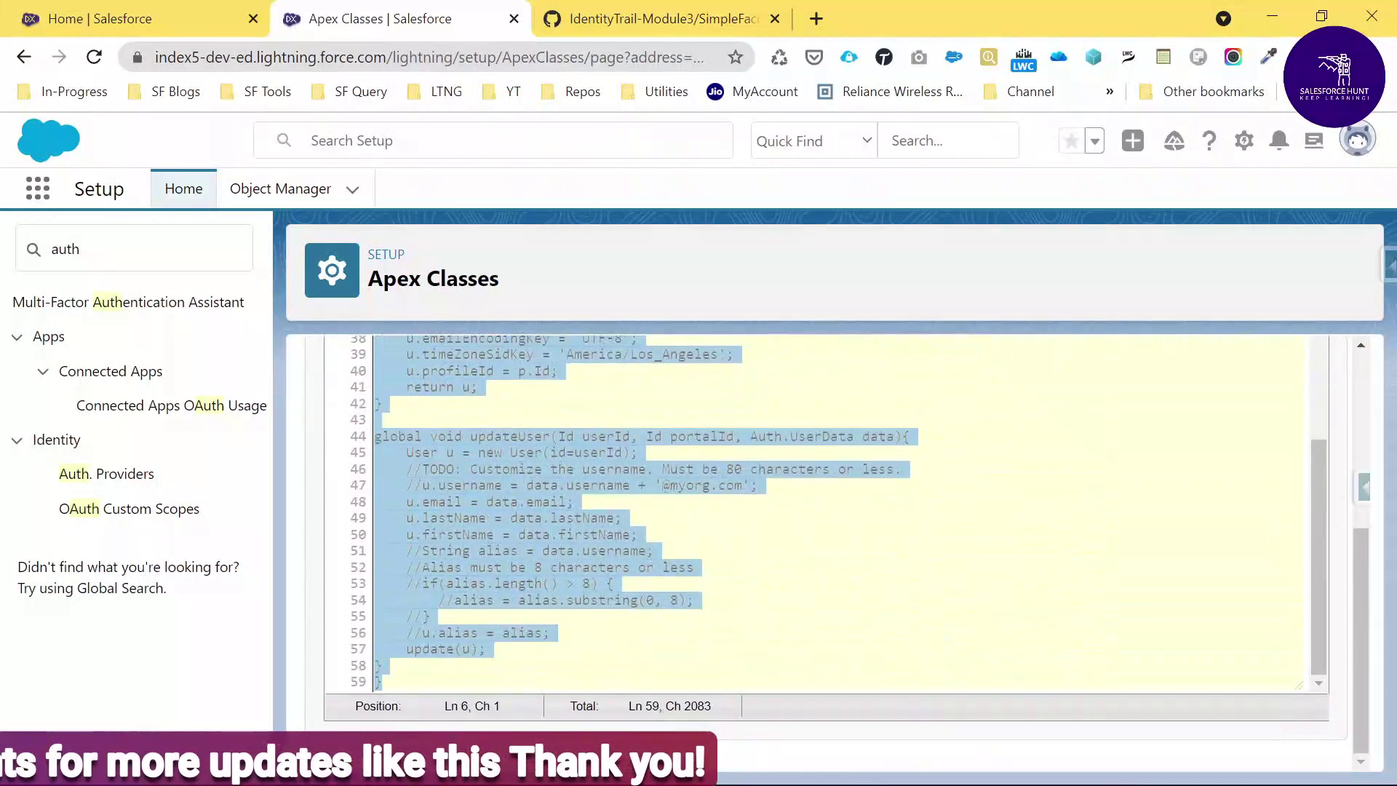
key(ctrl+v)
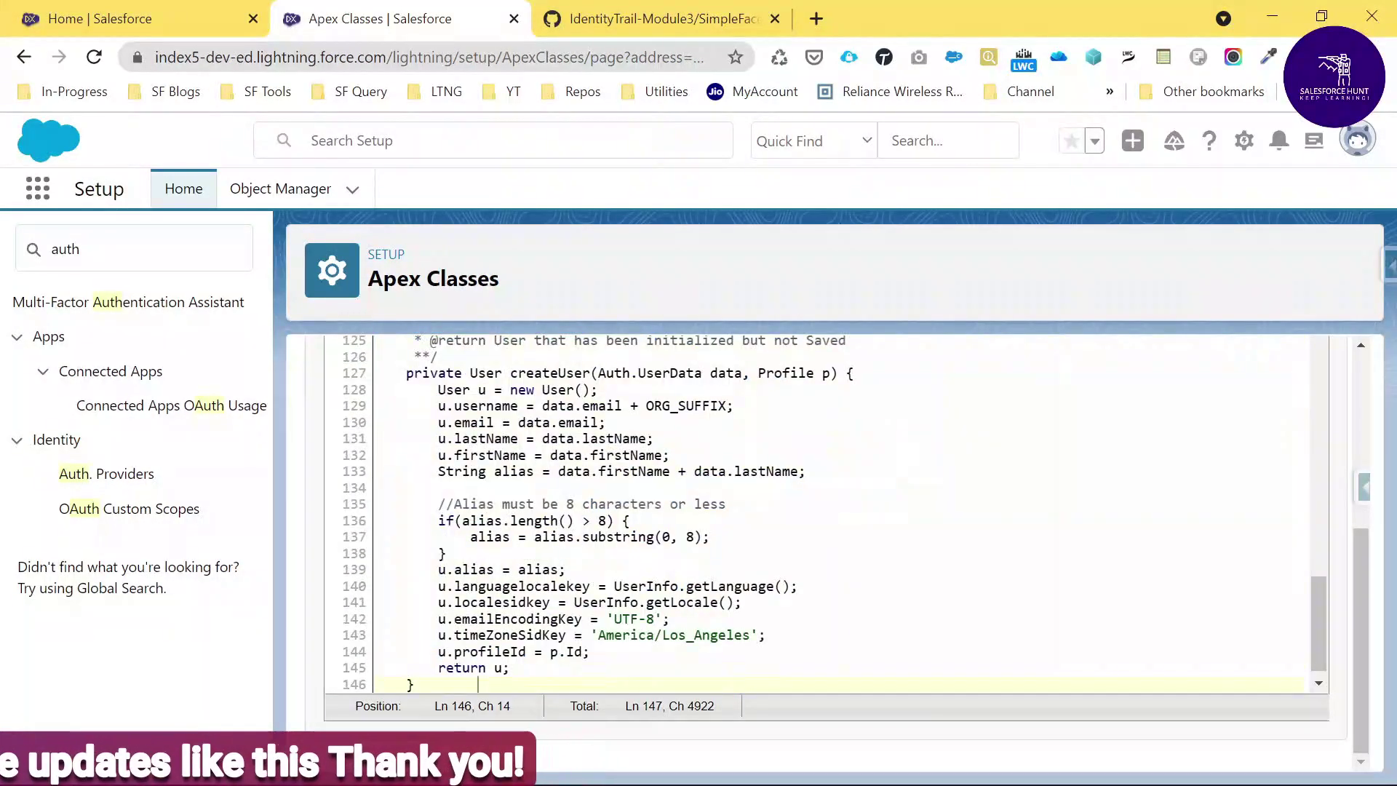
Change the ORG_SUFFIX constant to '.sso.badge1.org' and save the Apex class.
scroll(800, 509, up, 15)
scroll(822, 510, up, 5)
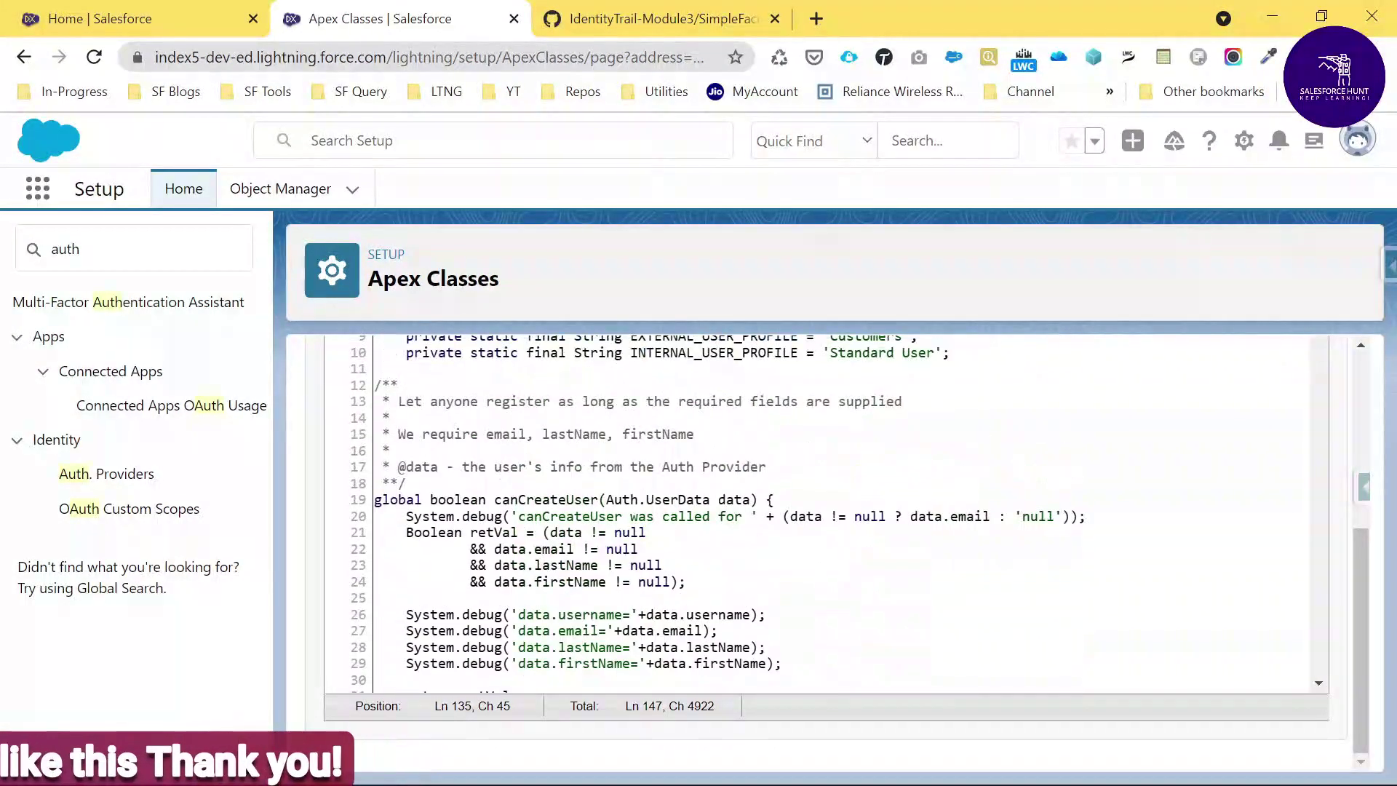
scroll(822, 510, up, 5)
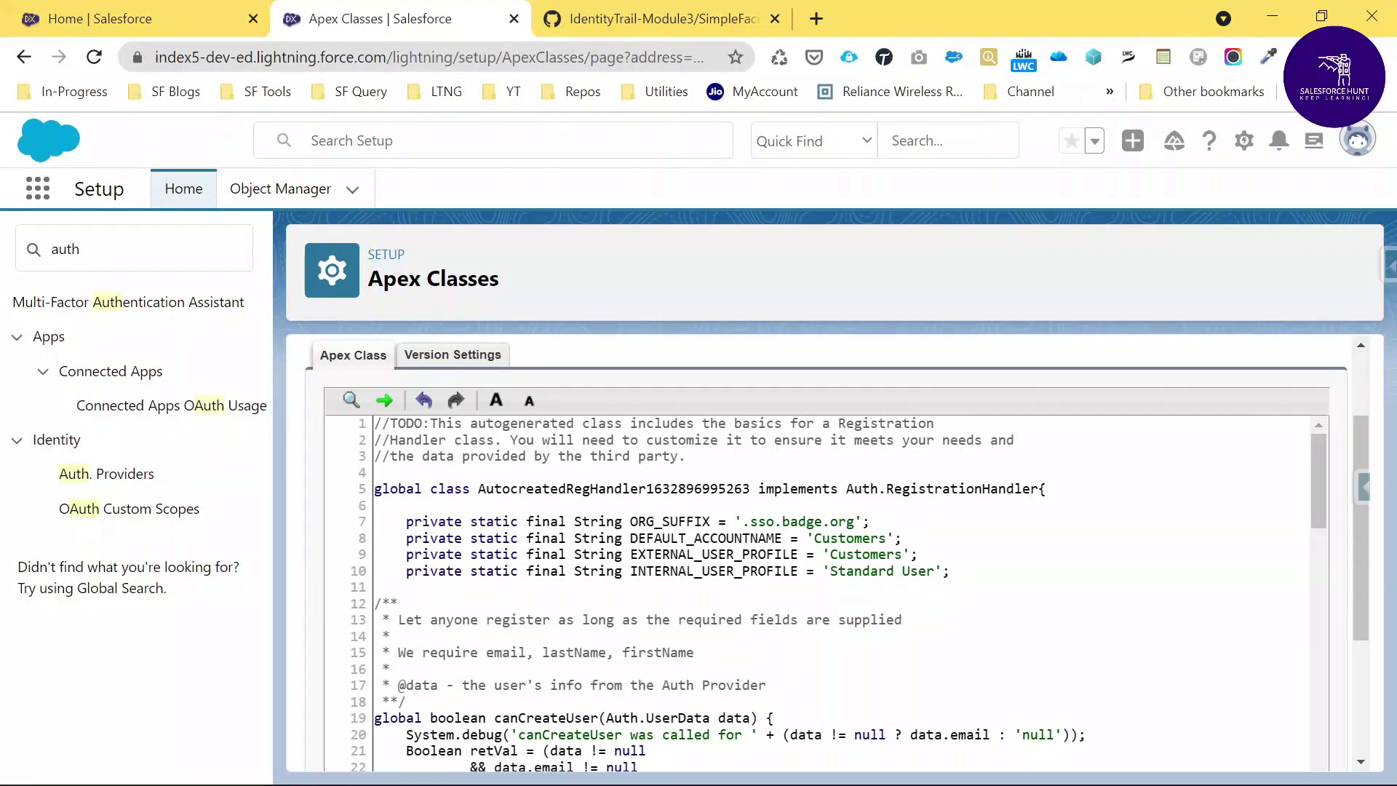
click(823, 522)
text(1)
scroll(717, 508, up, 2)
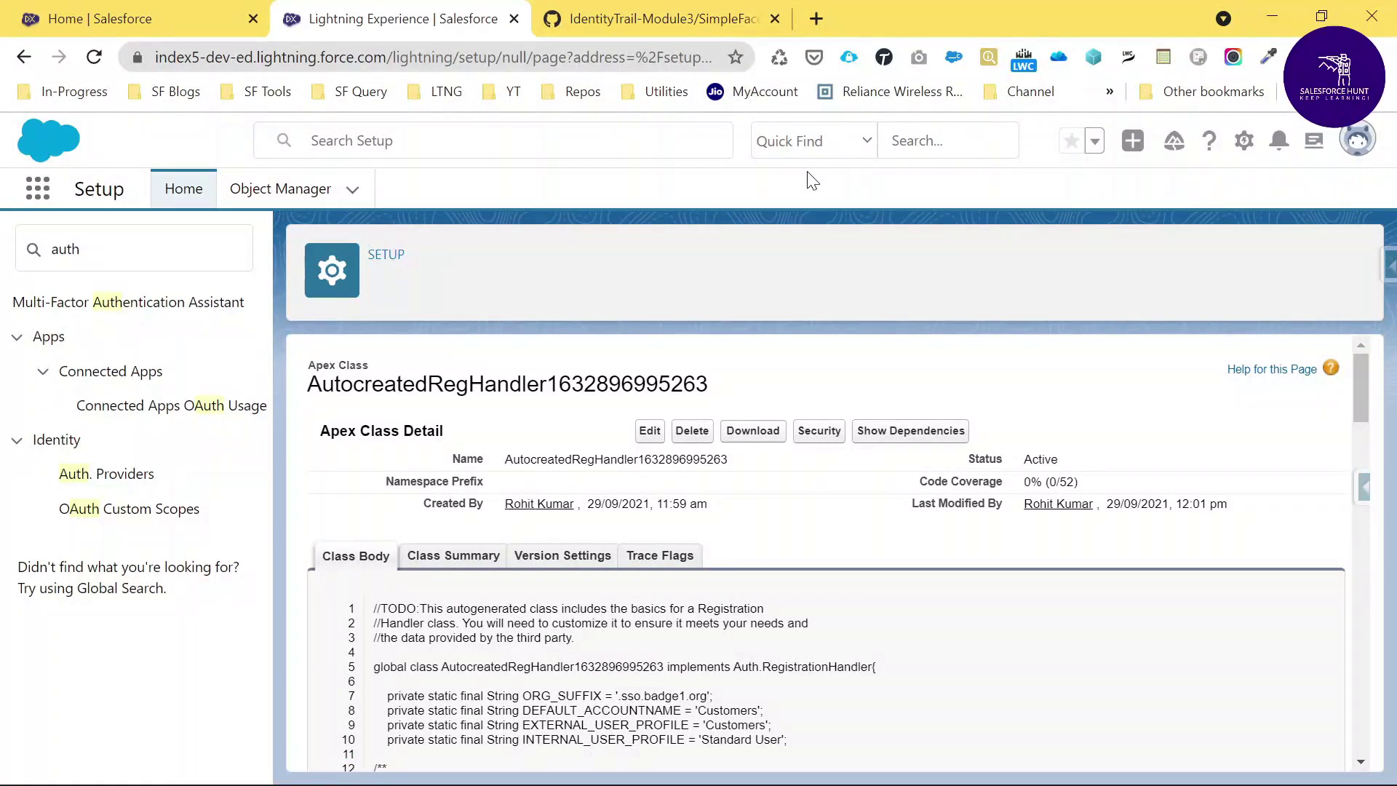
Log out of the org and log back in with the account's username and password.
click(1348, 148)
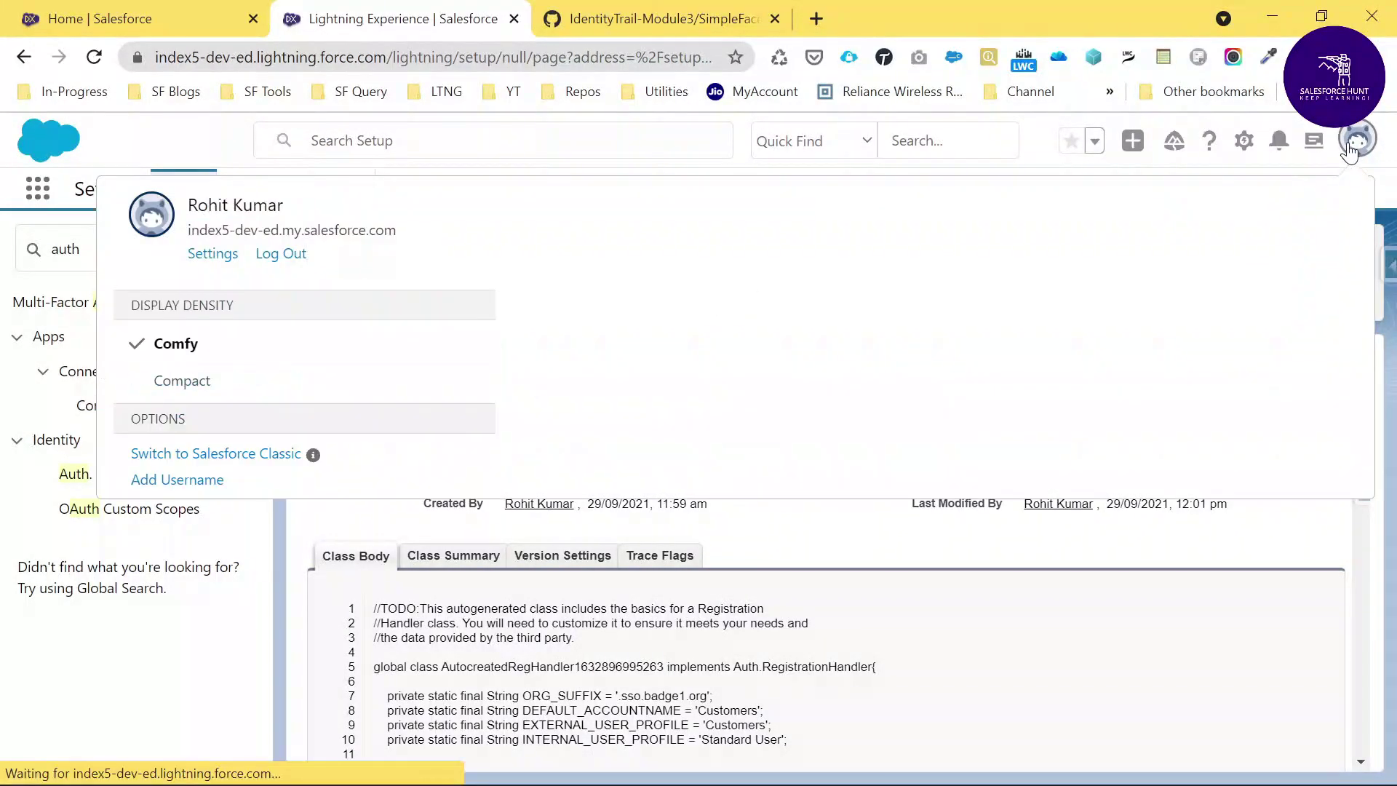
click(284, 256)
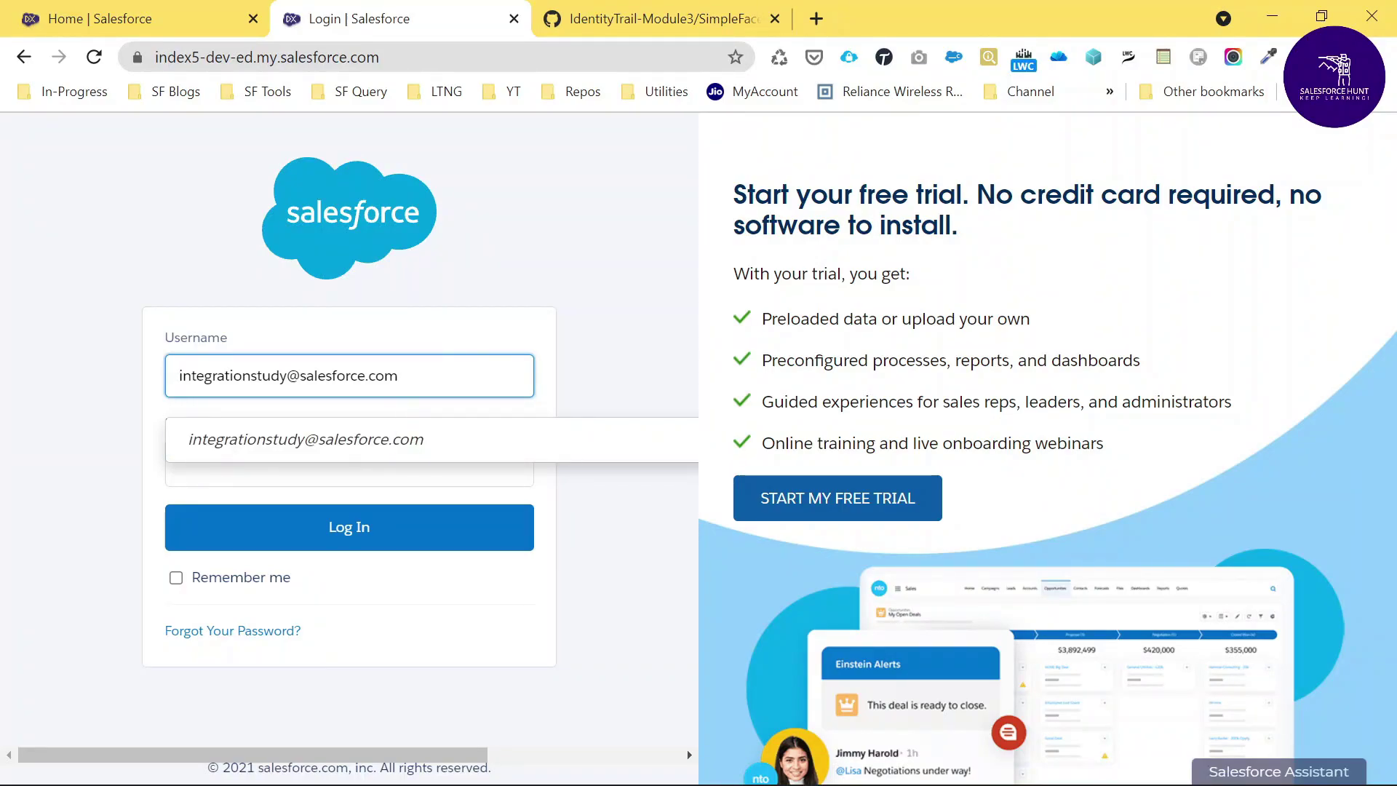
key(Tab)
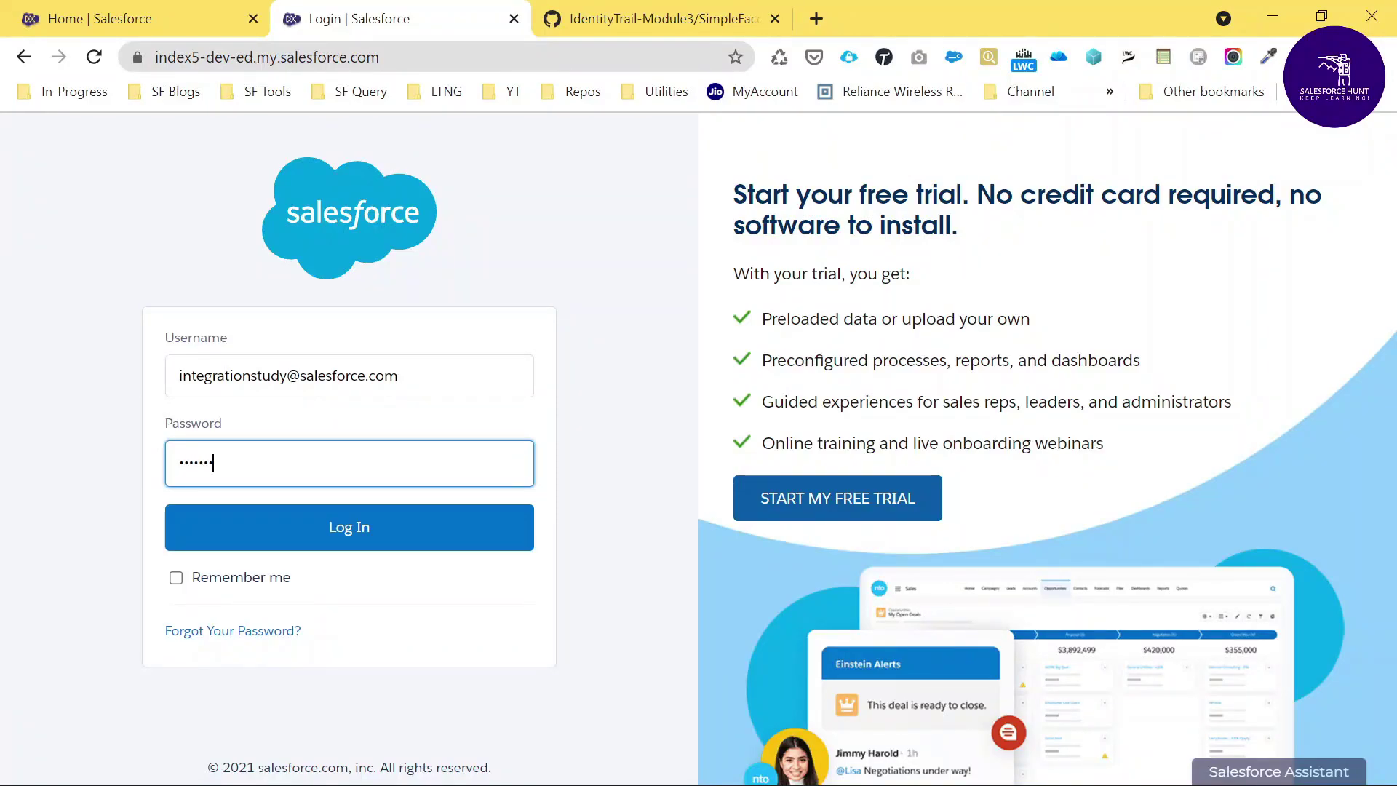
click(409, 516)
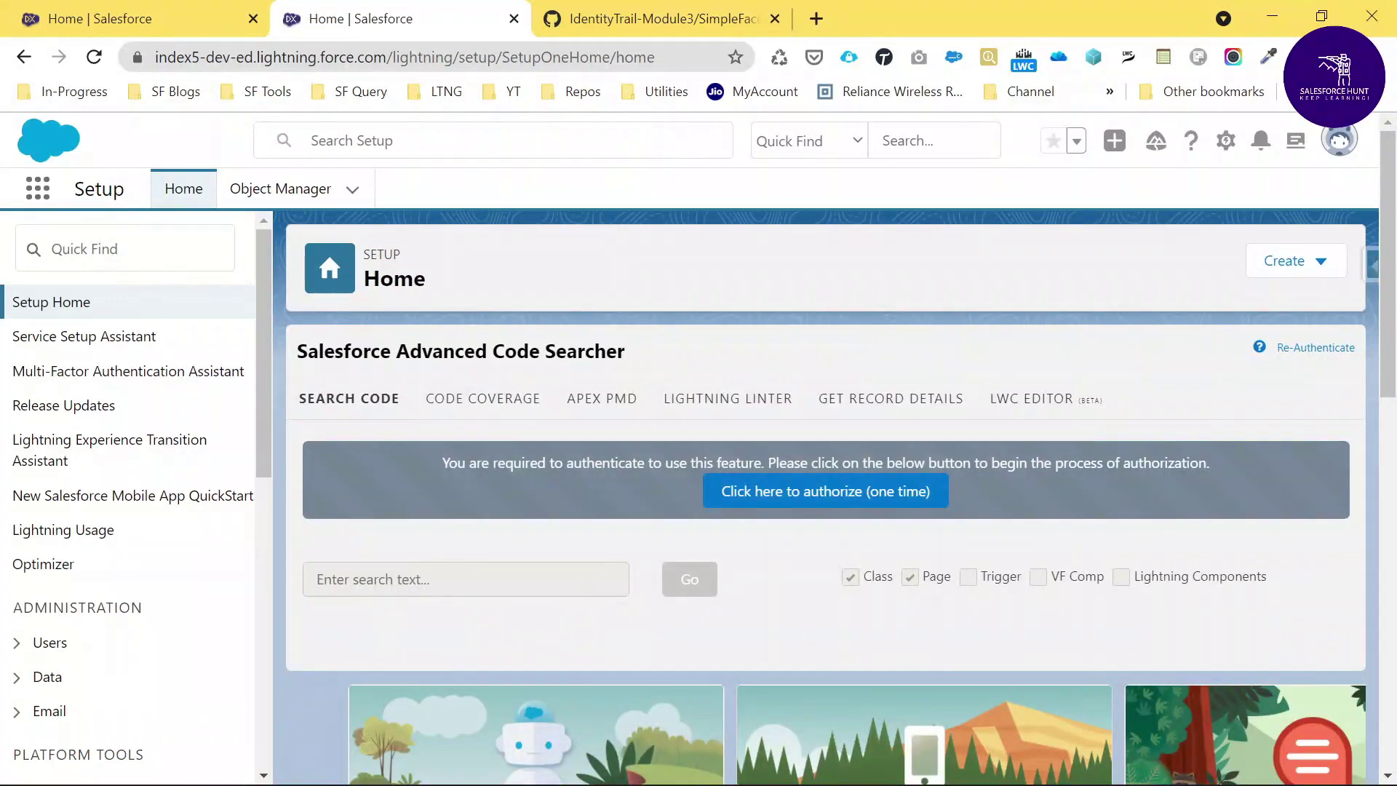
Find and open the My Domain settings in Setup and check the current My Domain name and URL.
click(109, 249)
text(my do)
click(102, 350)
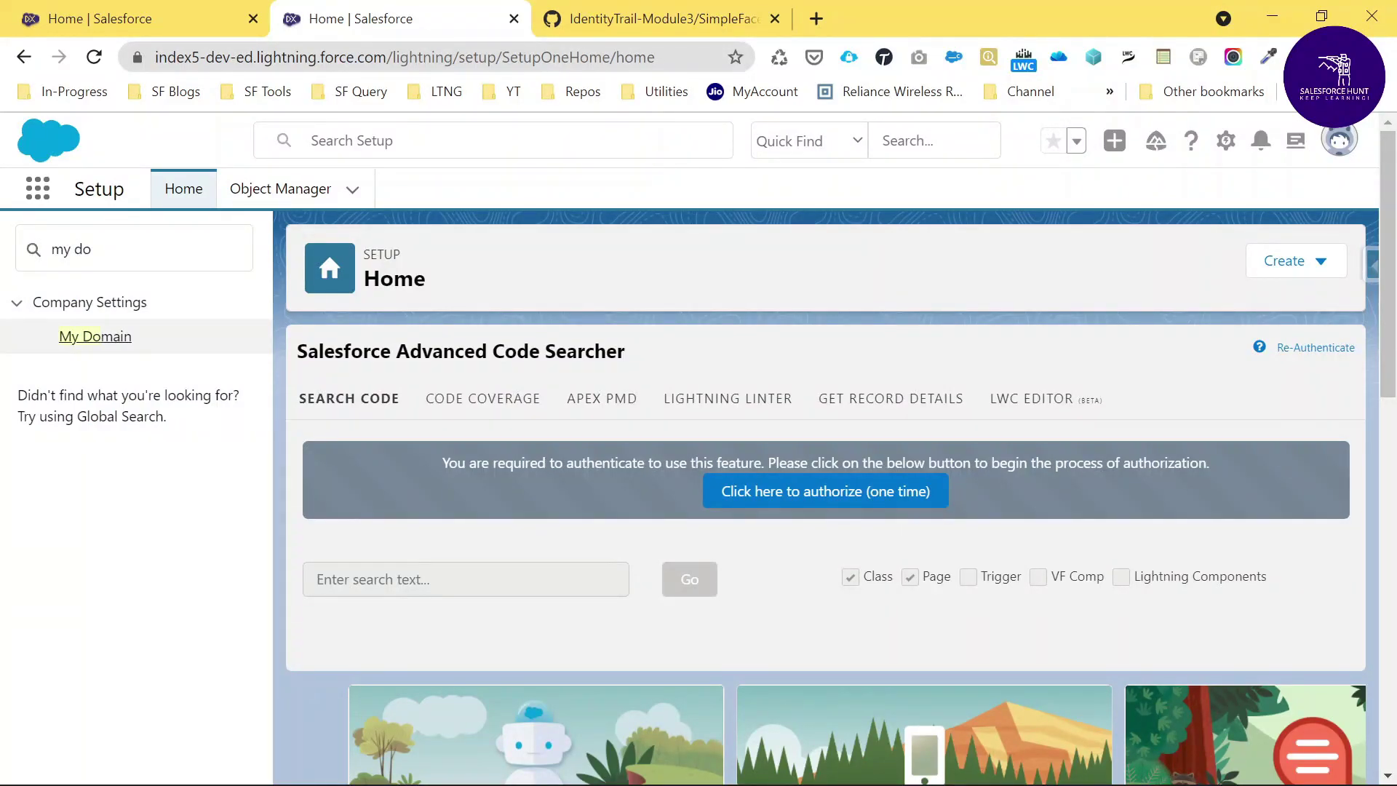
click(94, 338)
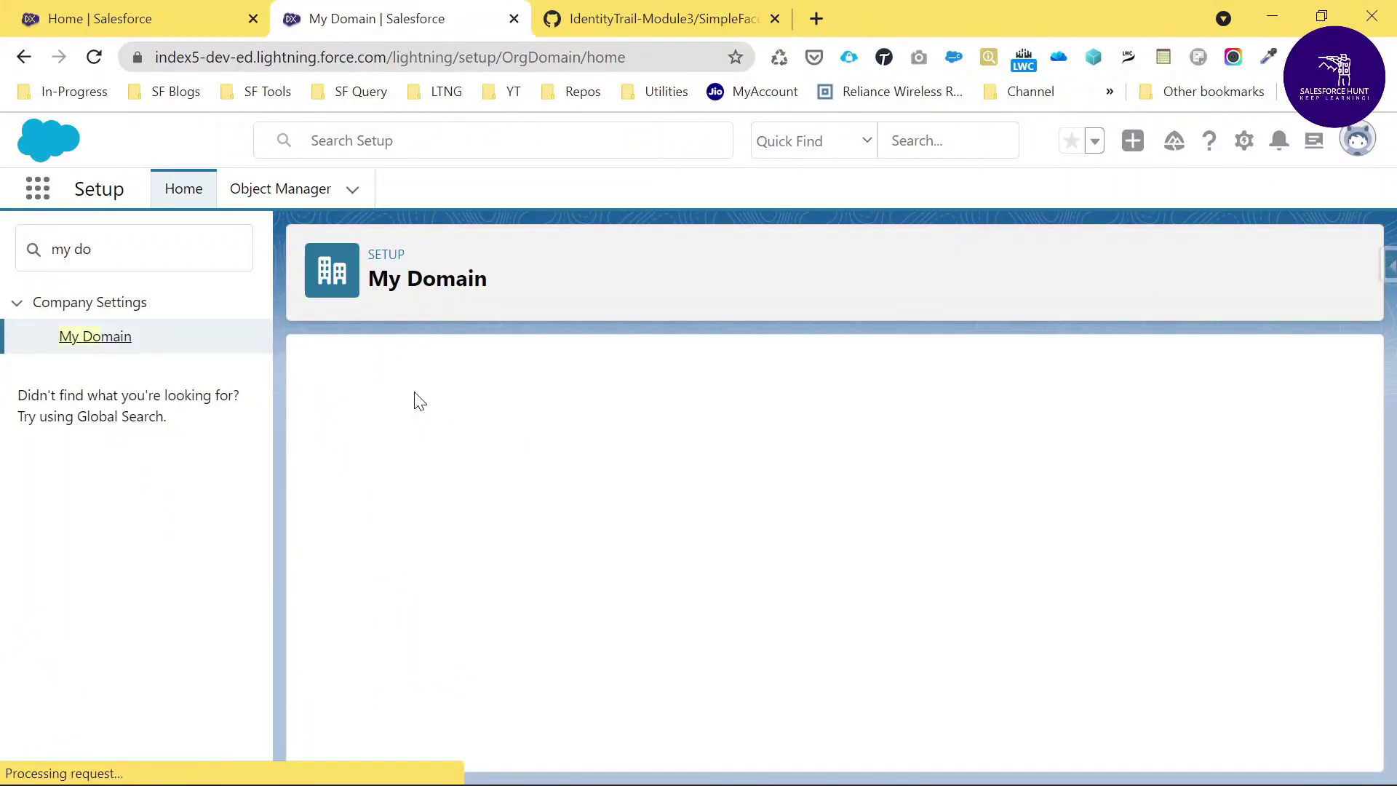
scroll(760, 553, down, 3)
scroll(764, 557, up, 2)
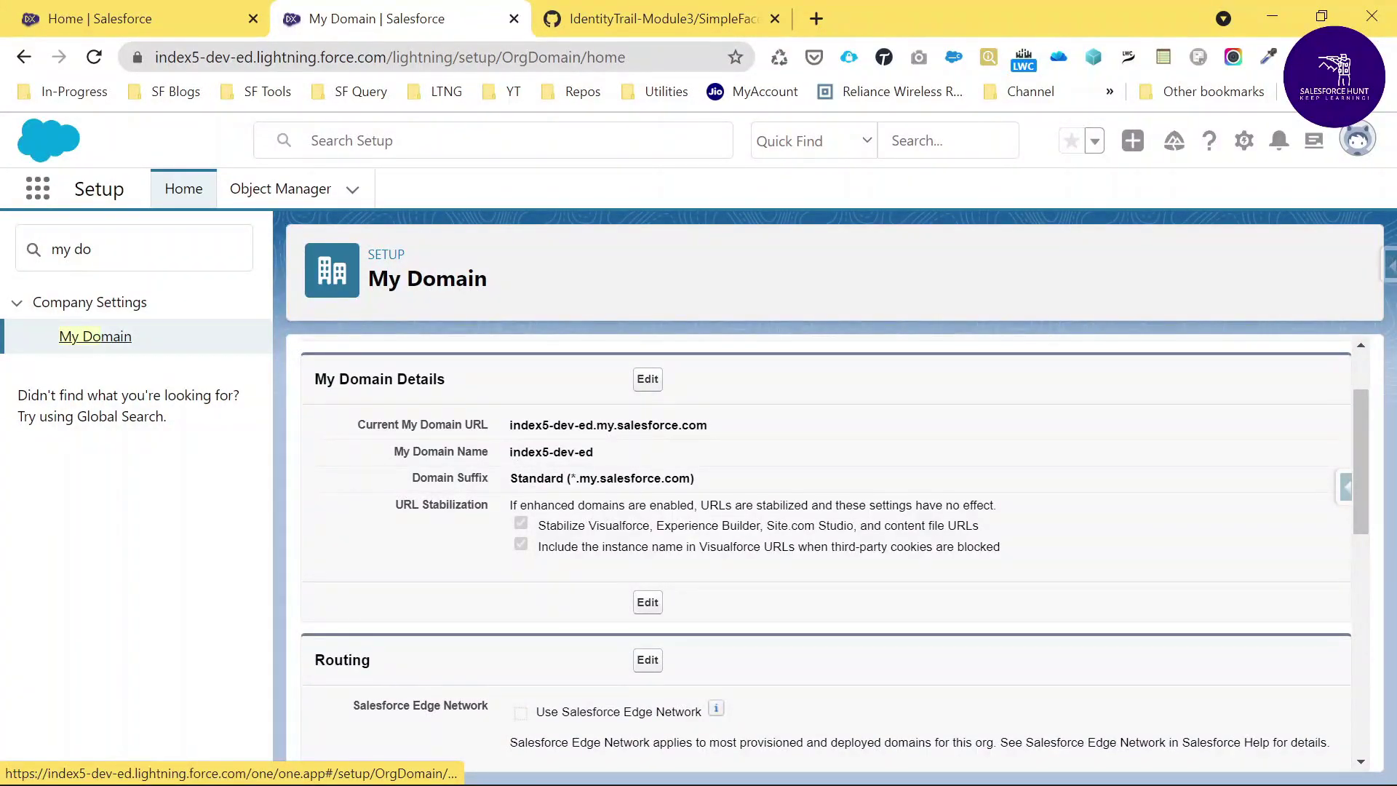
drag(511, 453, 593, 454)
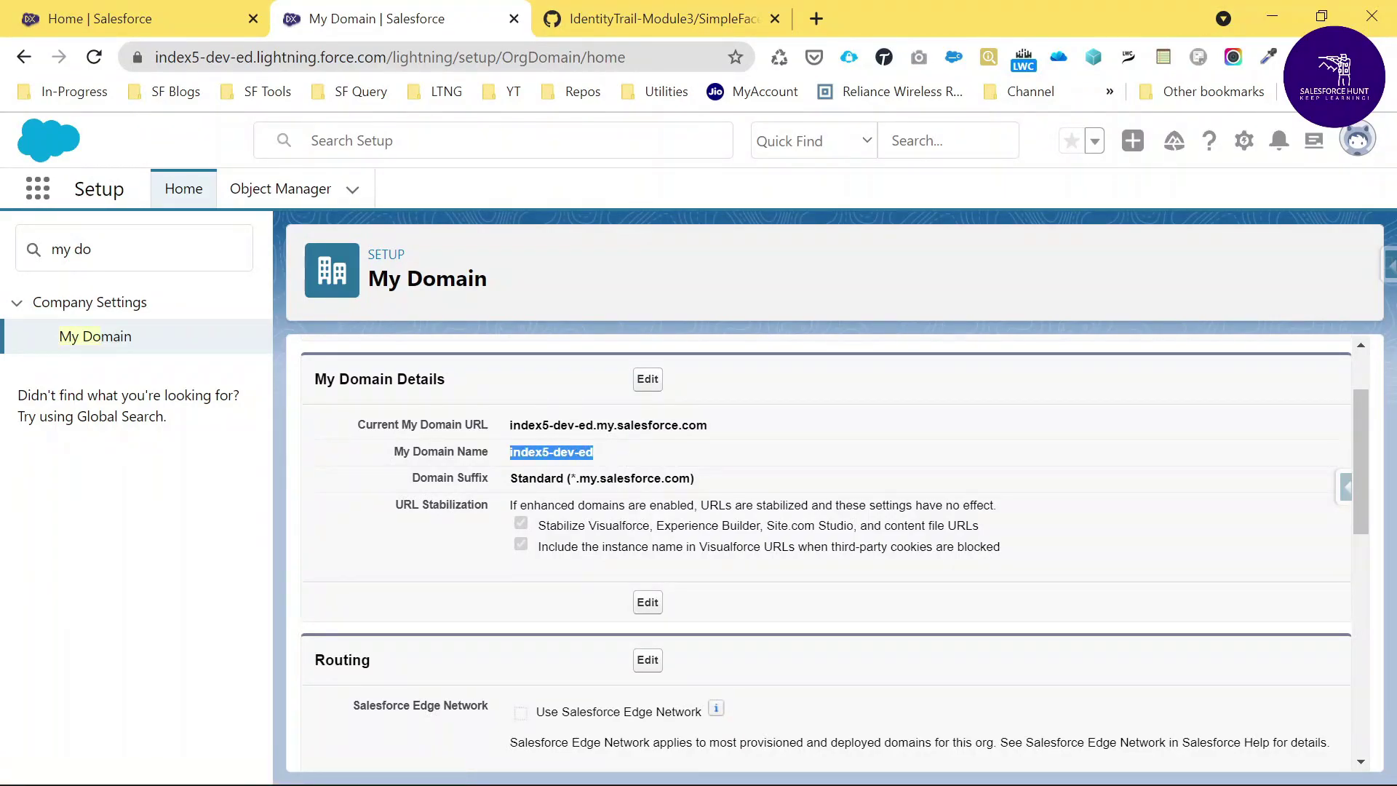
click(514, 433)
drag(510, 429, 656, 436)
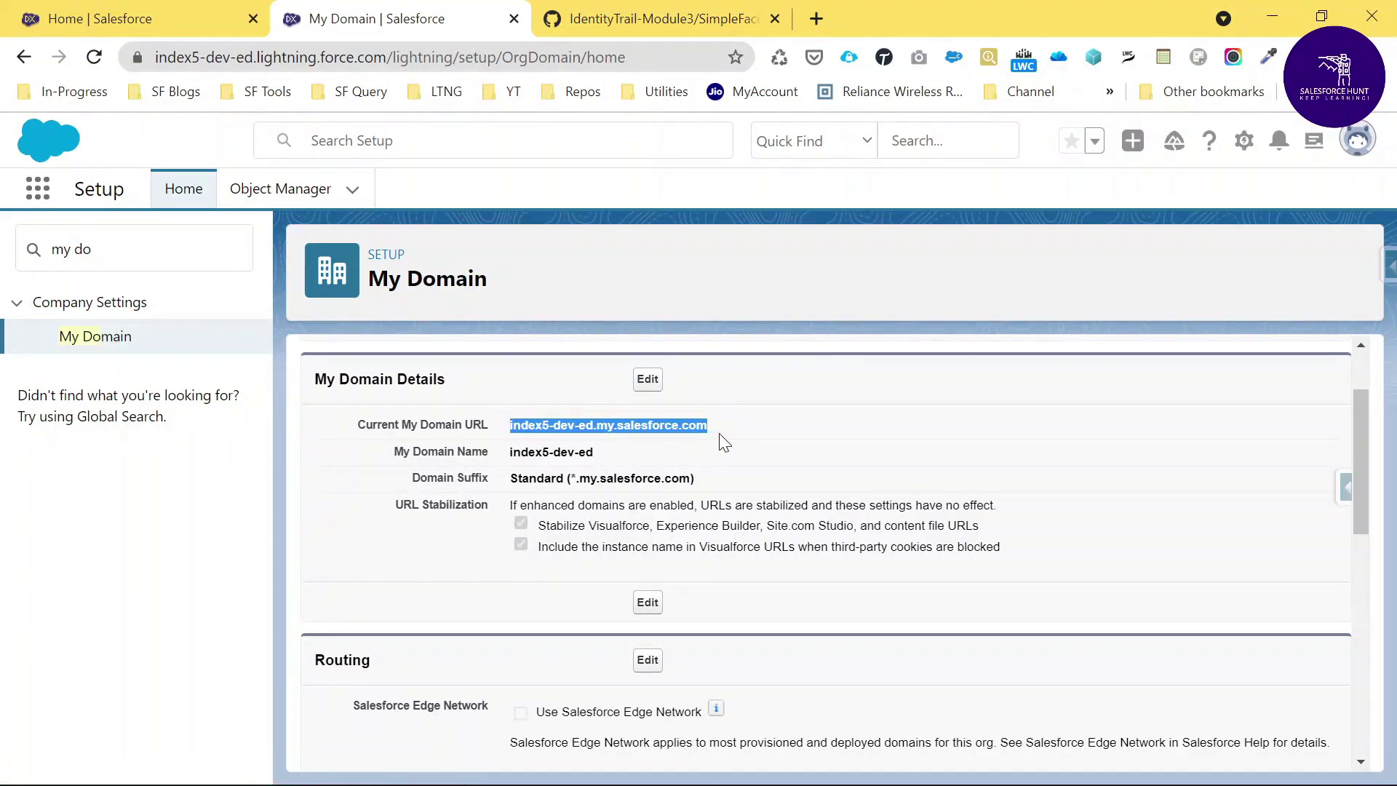
Edit the Authentication Configuration to enable Google as an authentication service alongside Login Form, and save it.
scroll(721, 571, down, 10)
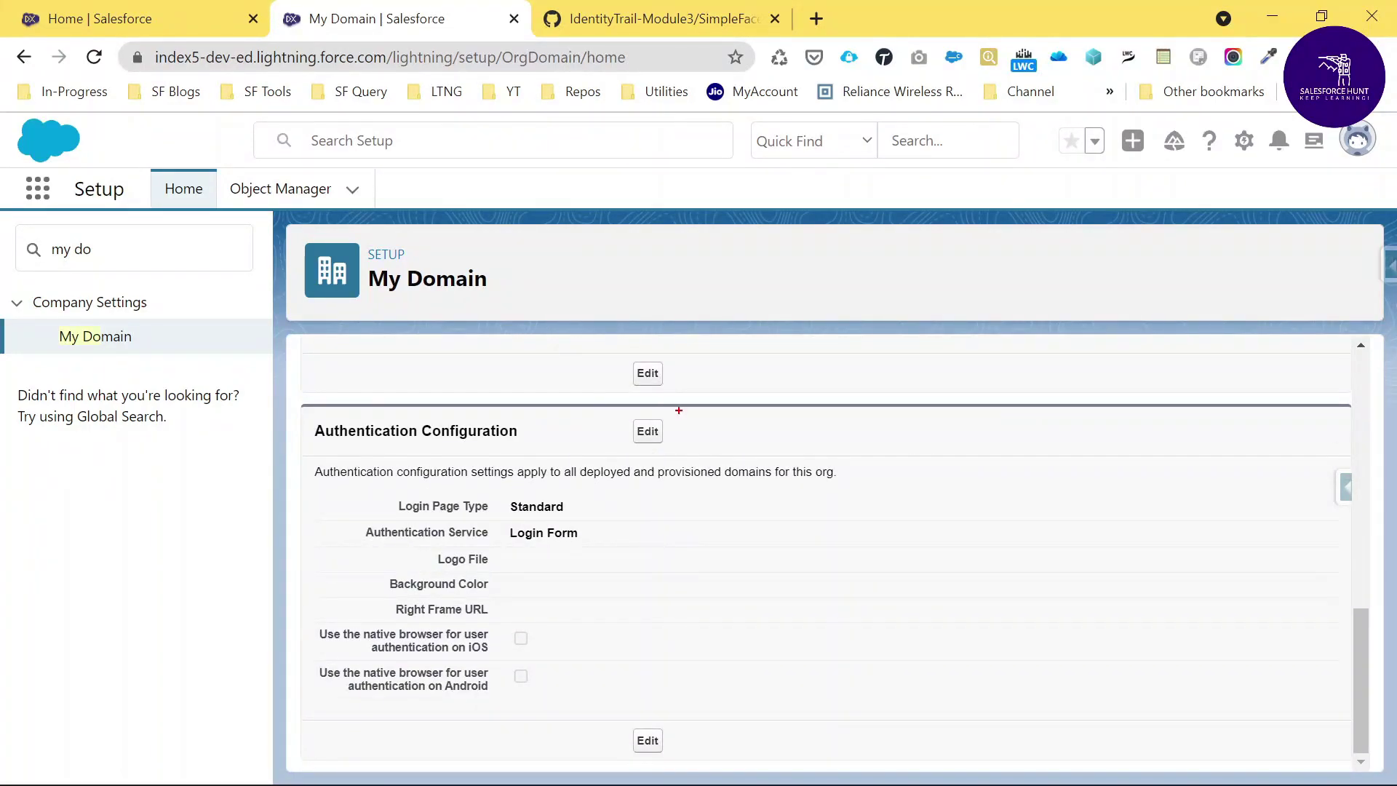
mouse_move(509, 412)
mouse_down()
mouse_move(455, 400)
mouse_move(331, 471)
mouse_move(460, 400)
mouse_up()
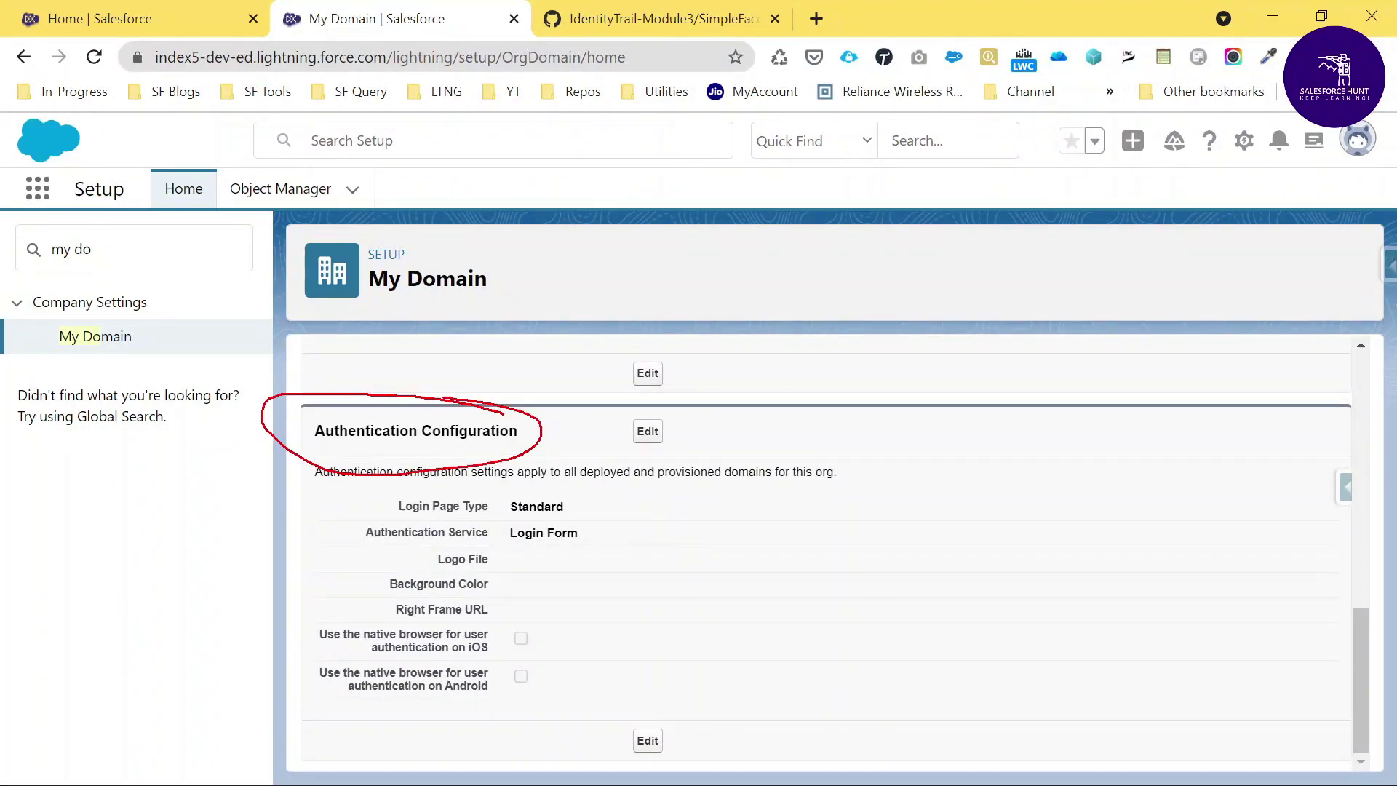
key(Escape)
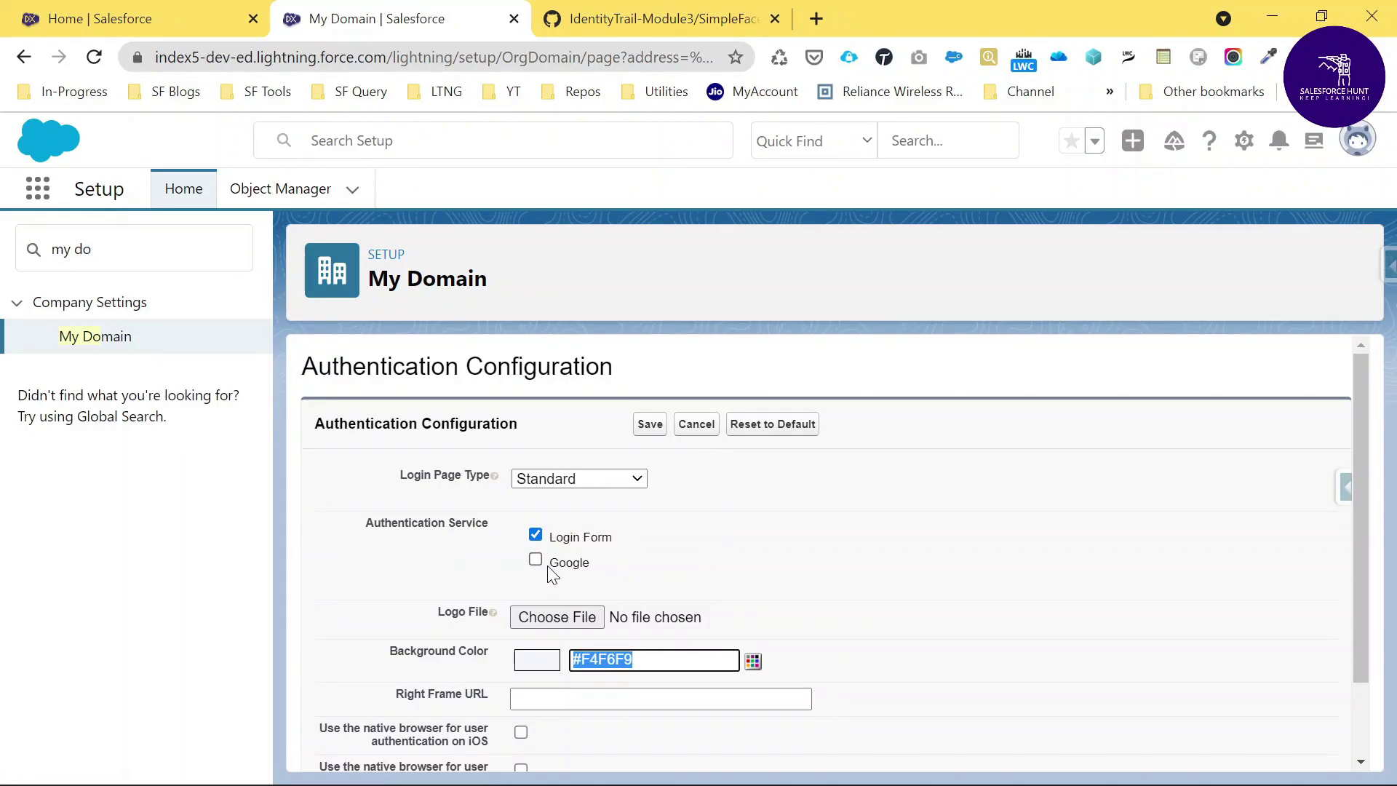
click(537, 562)
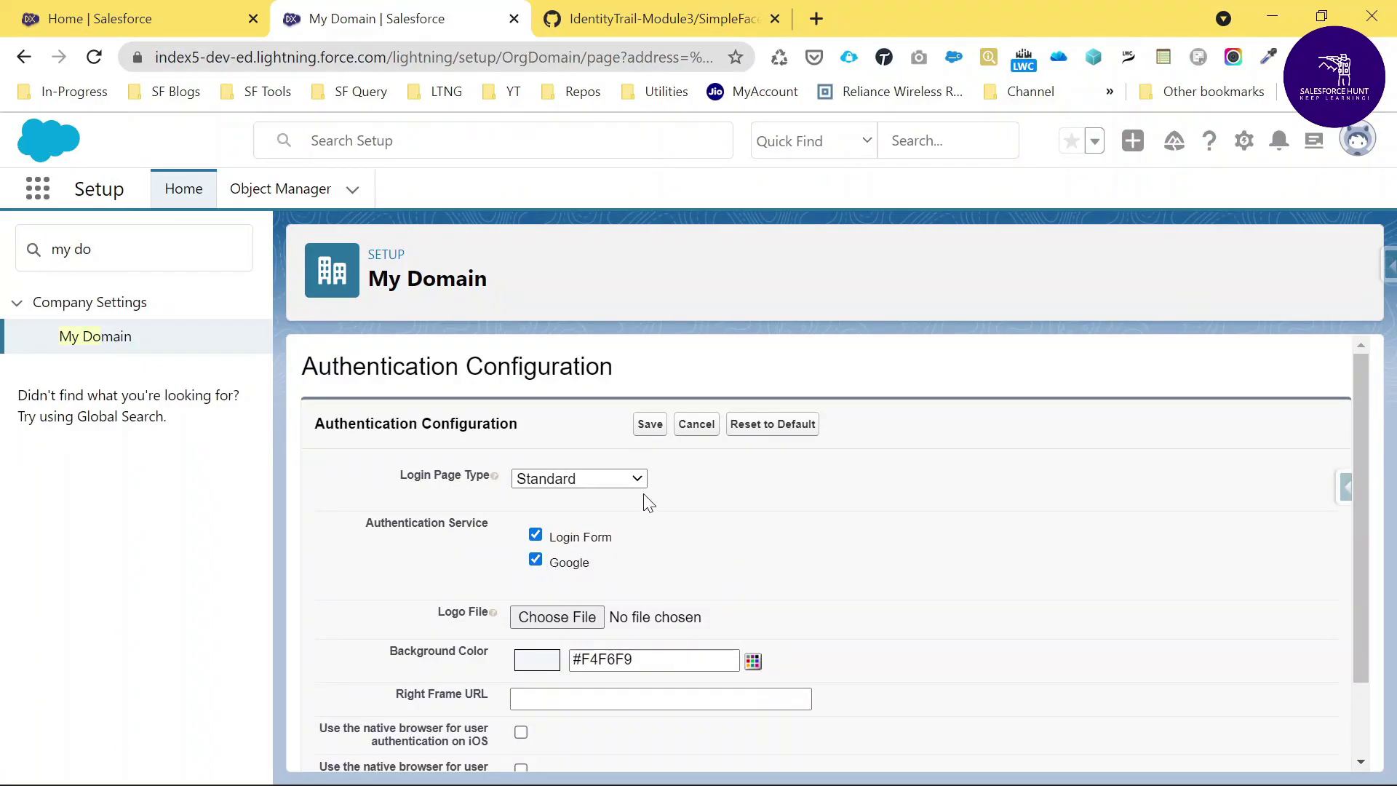
click(651, 426)
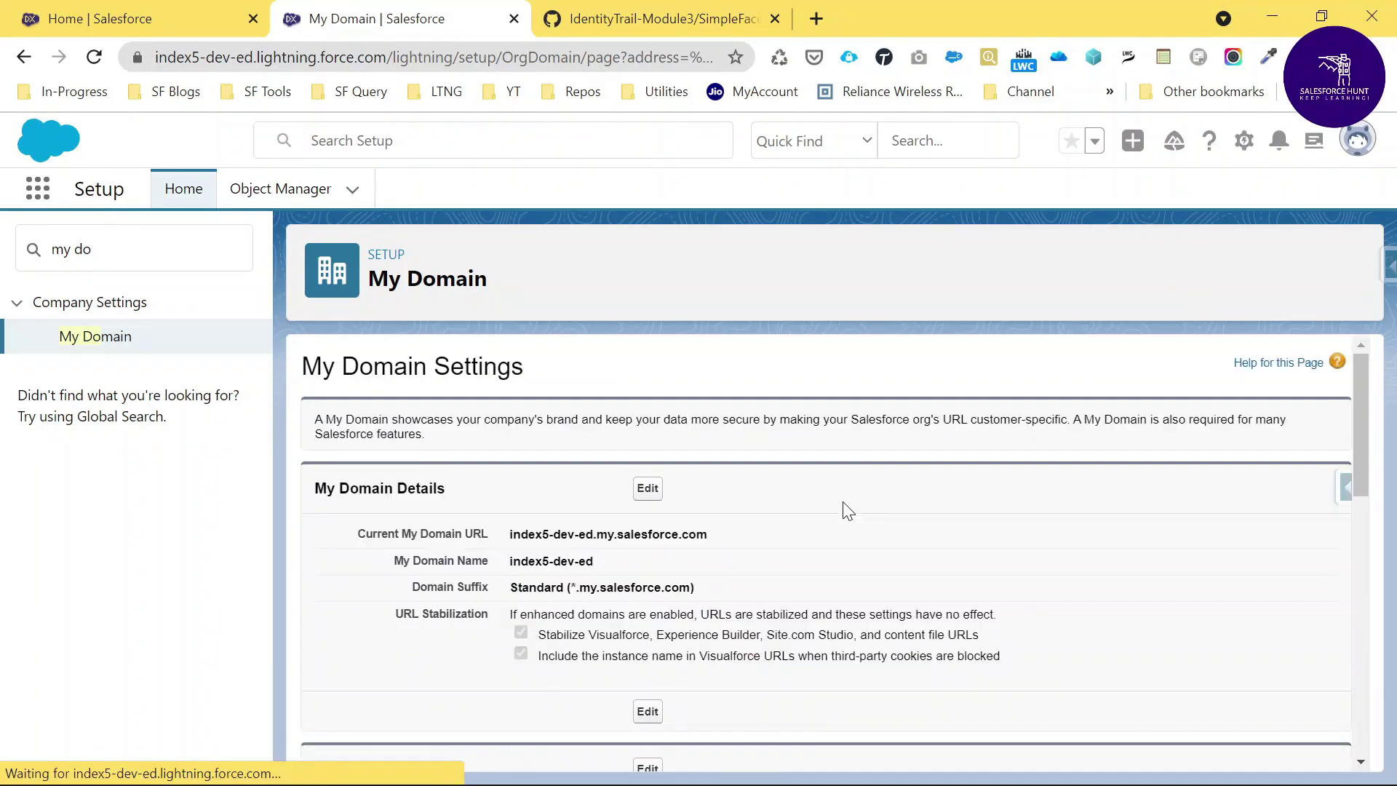
Log out of the org to return to its login page.
click(1357, 140)
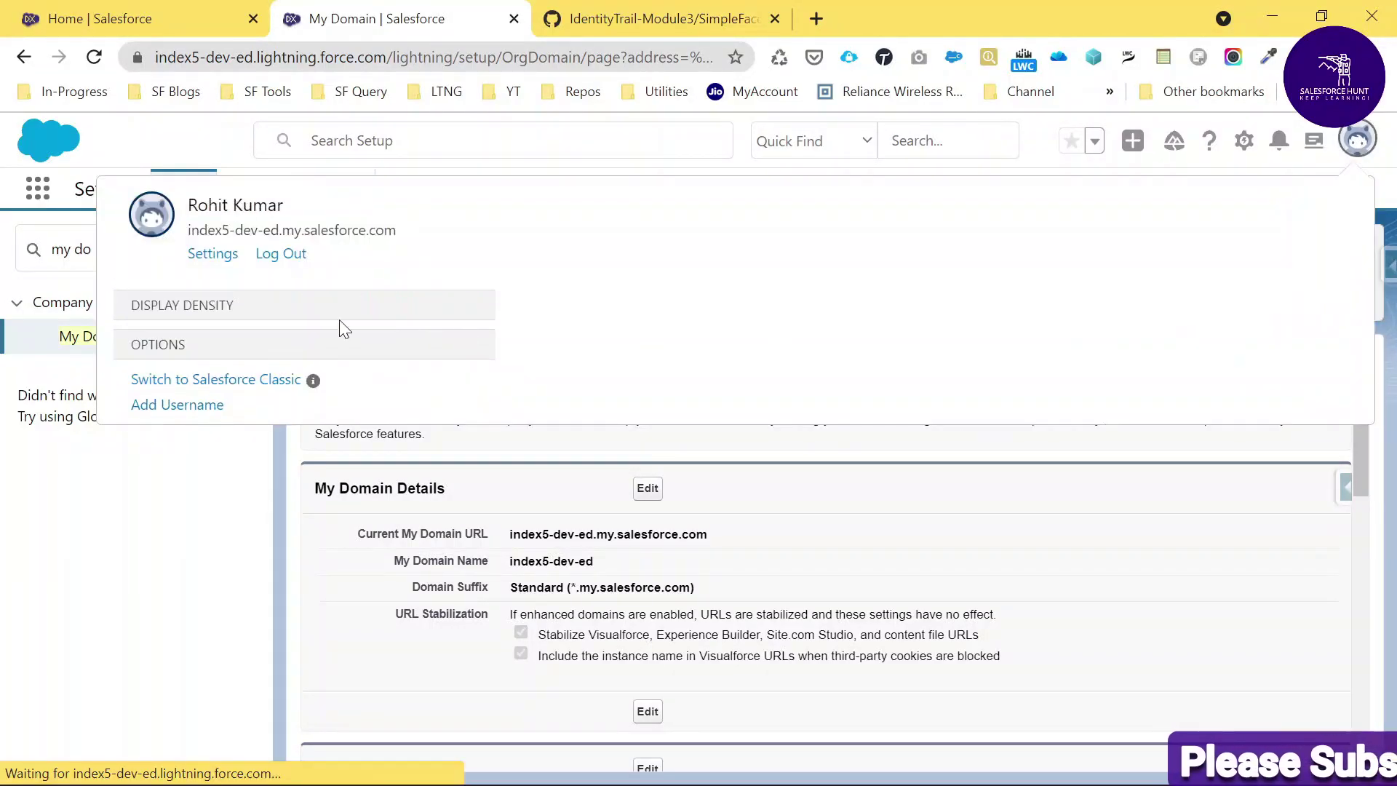
click(285, 258)
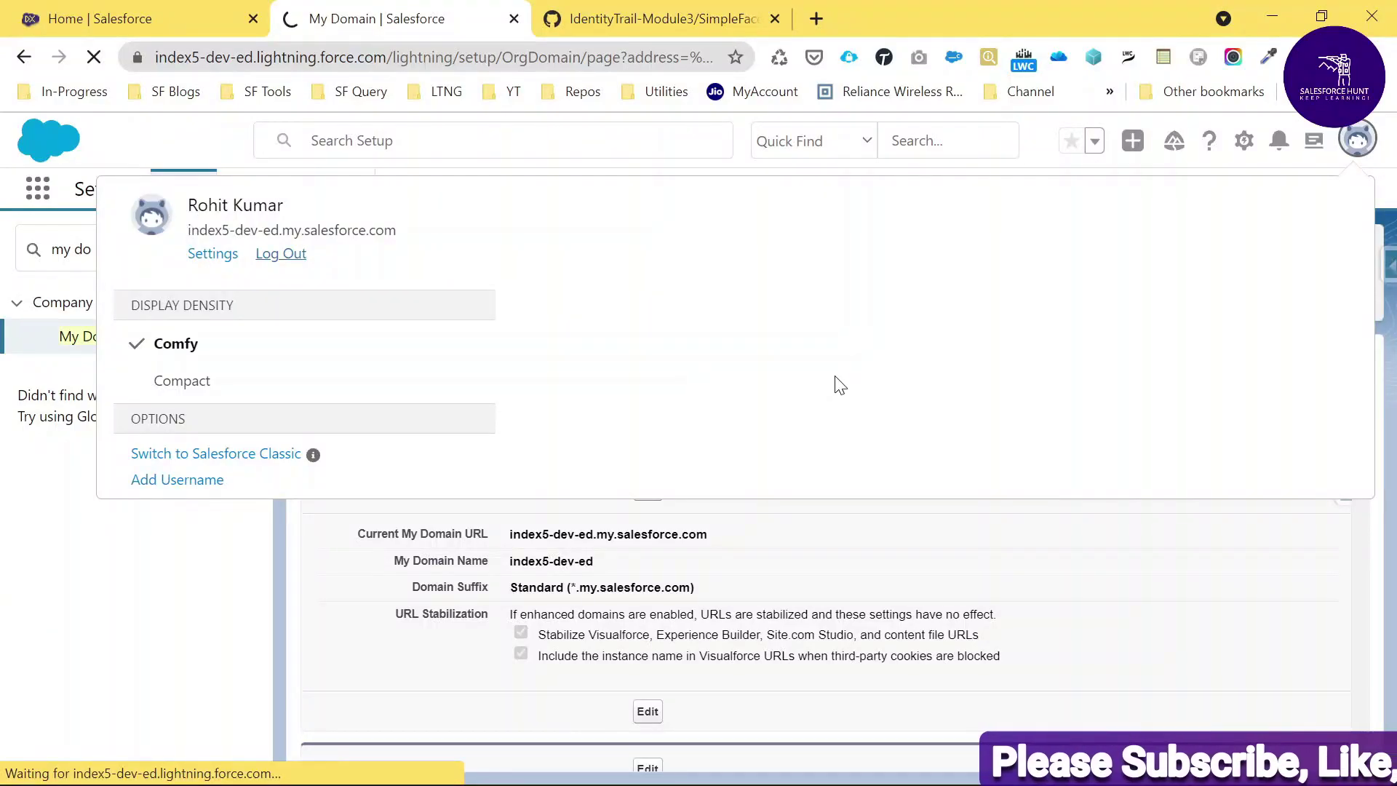